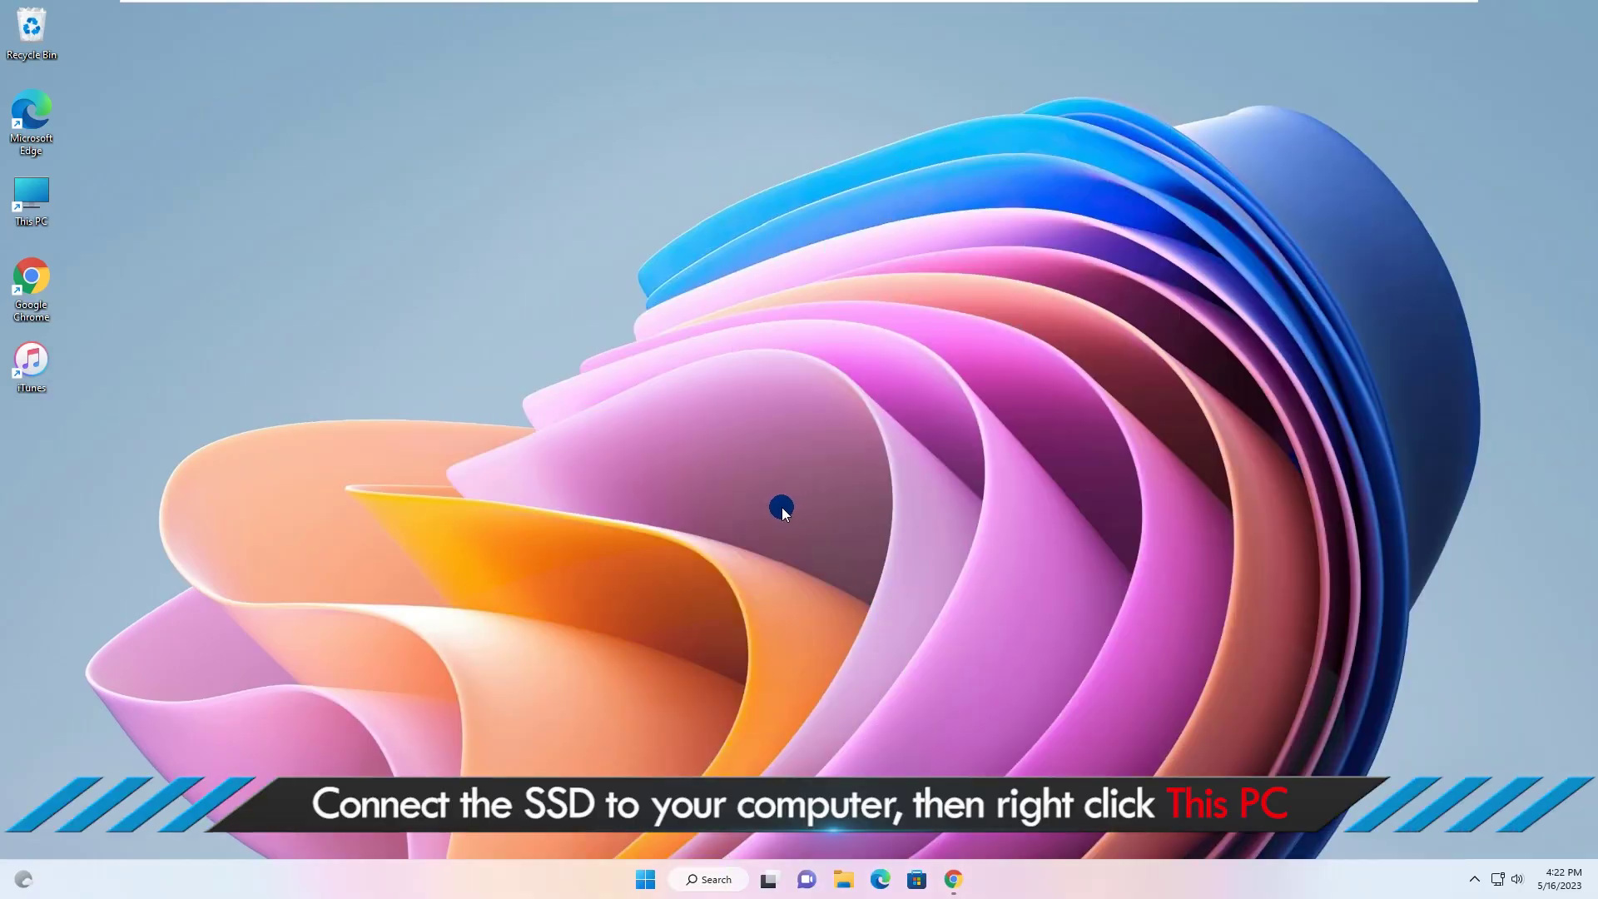
- Open Computer Management from This PC's extended context menu via Manage
{"action": "right_click", "coordinate": [32, 197]}
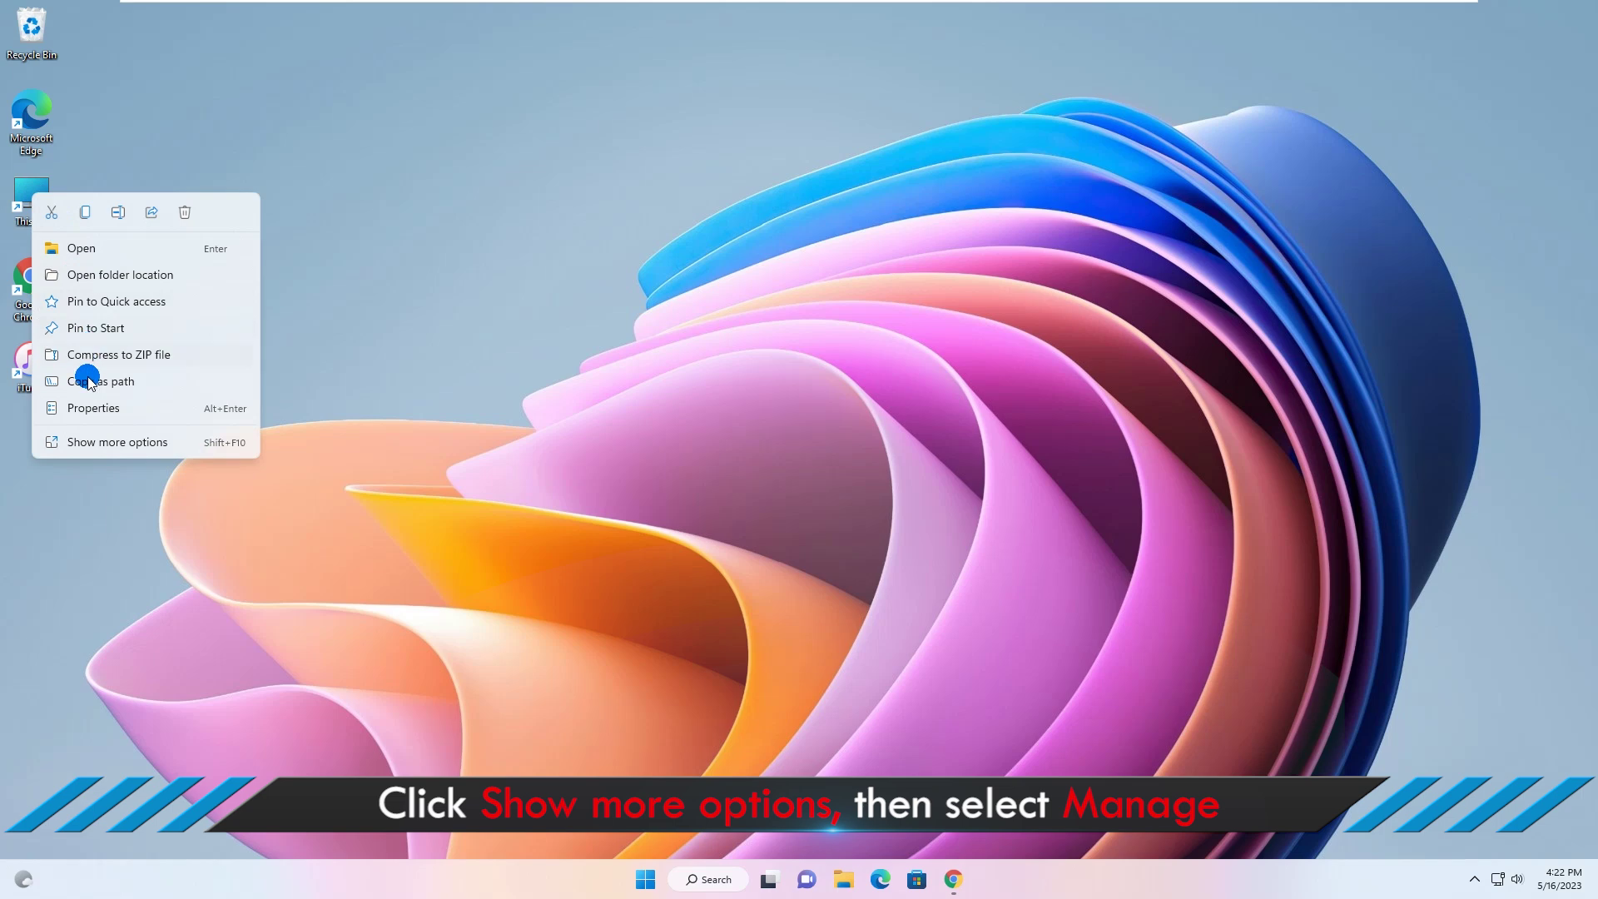
{"action": "left_click", "coordinate": [120, 445]}
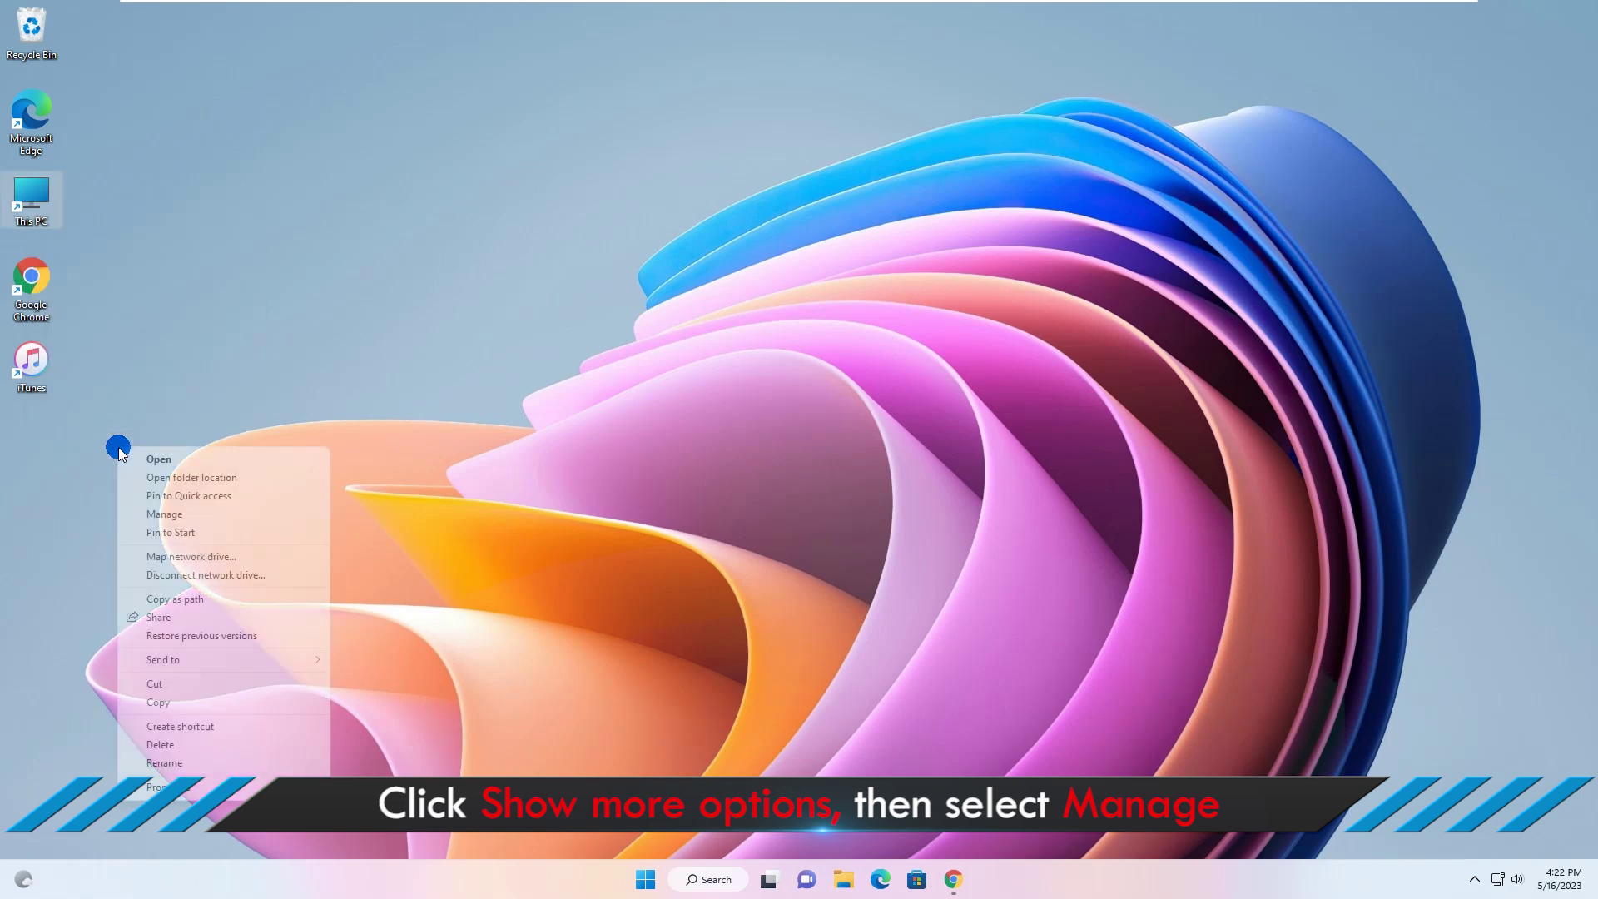
{"action": "left_click", "coordinate": [176, 515]}
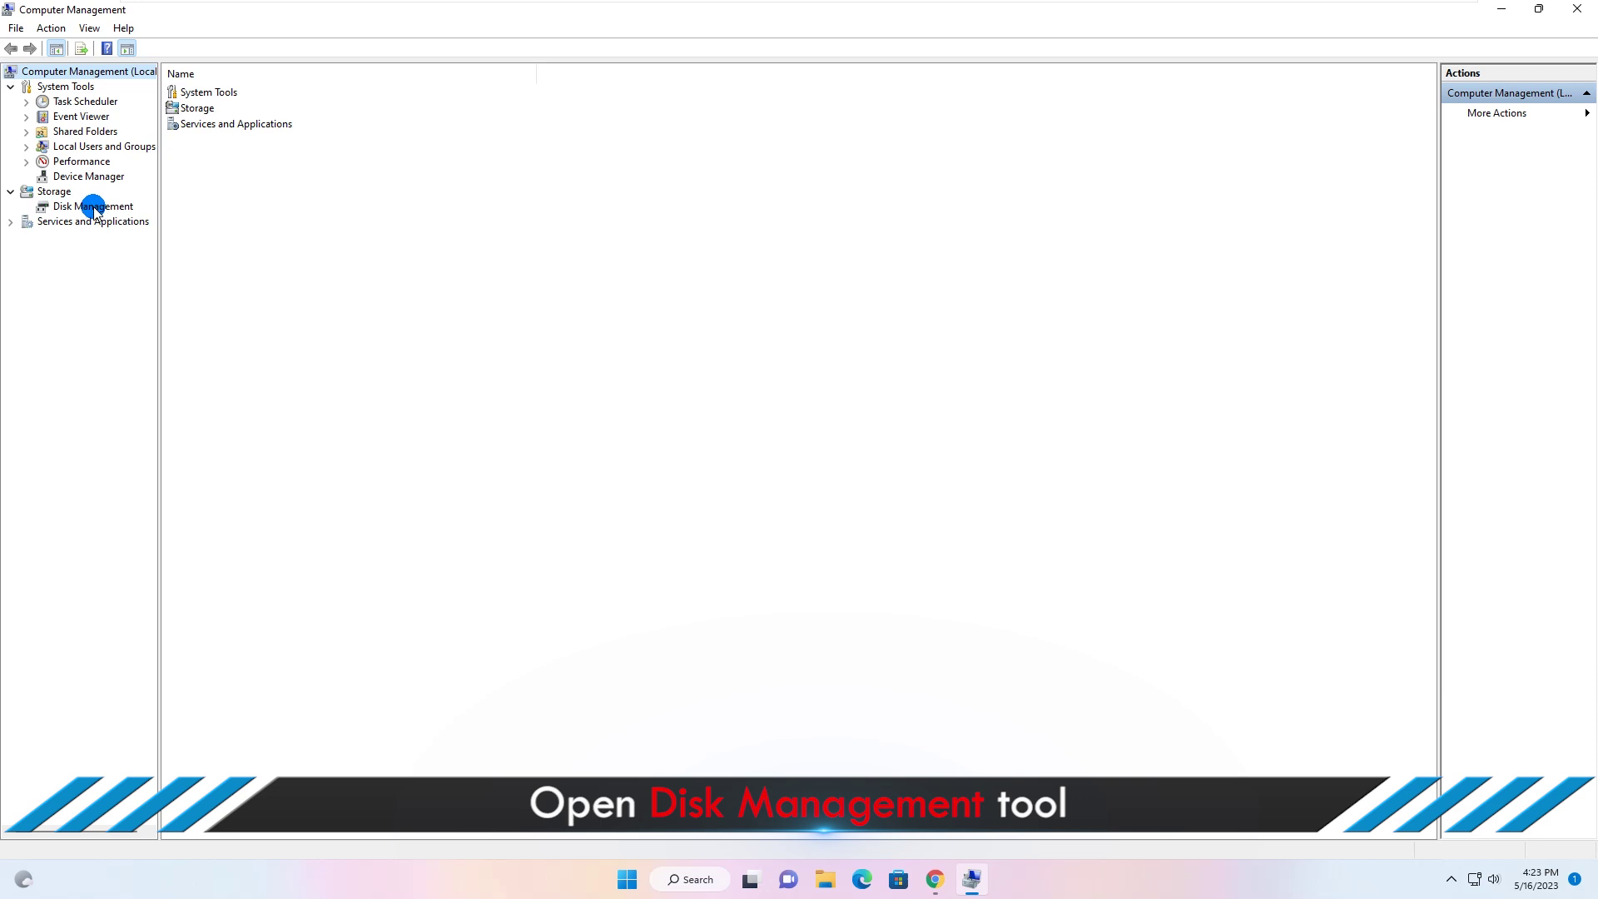
- Open Disk Management and bring up the volume menu for Disk 3's 238.35 GB unallocated space
{"action": "left_click", "coordinate": [95, 207]}
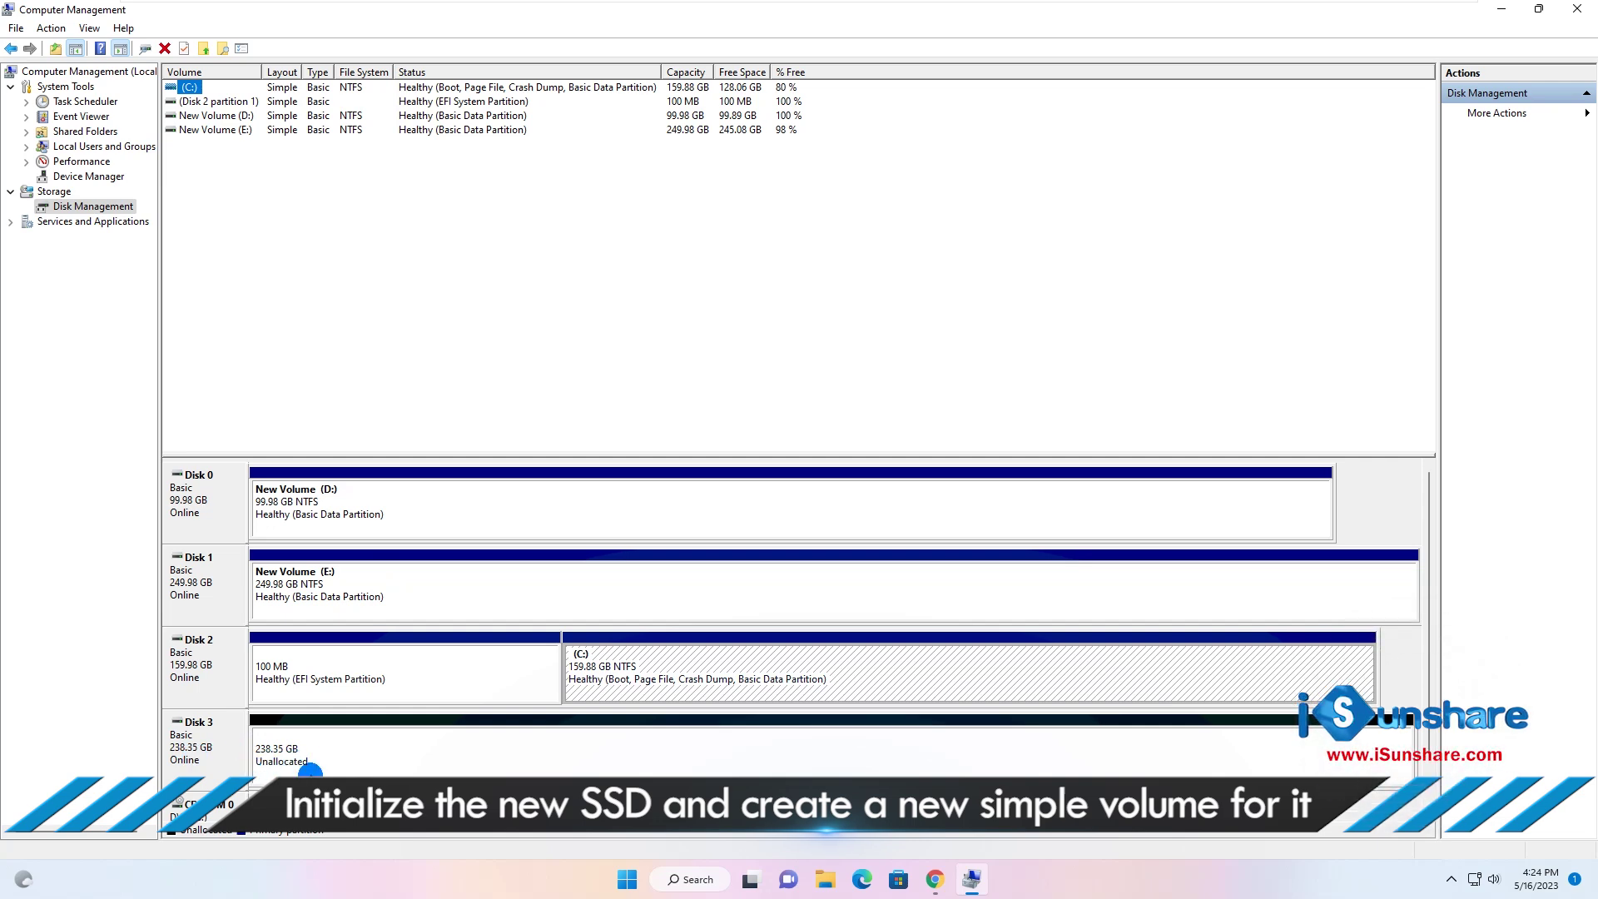
{"action": "right_click", "coordinate": [313, 742]}
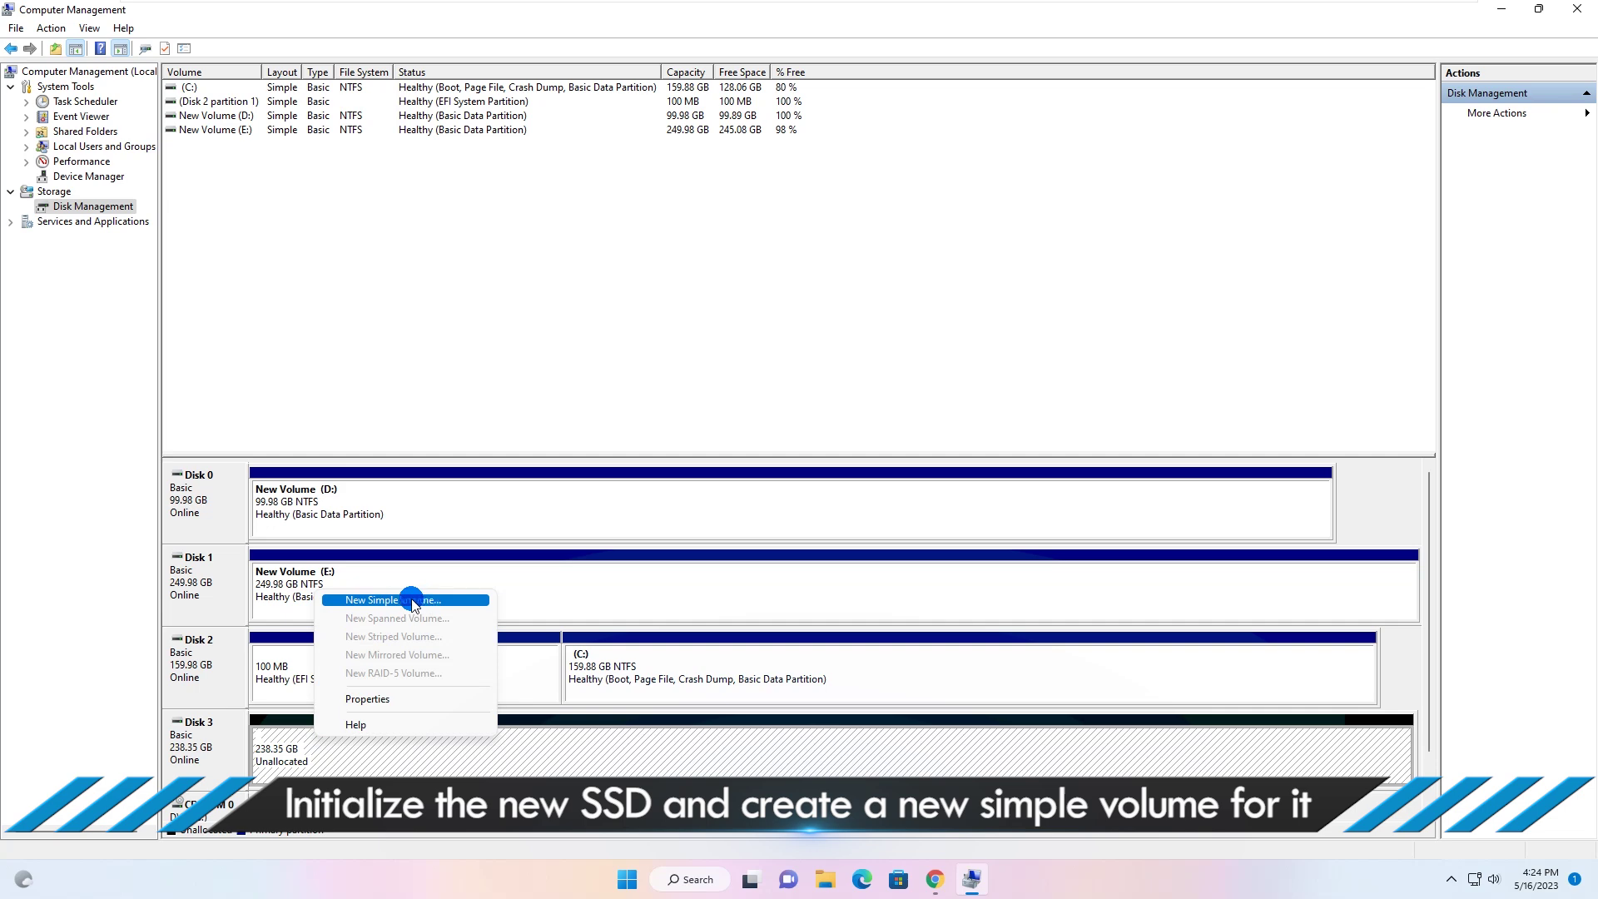
- Create a New Simple Volume on Disk 3 using the default size, drive letter and formatting
{"action": "left_click", "coordinate": [397, 601]}
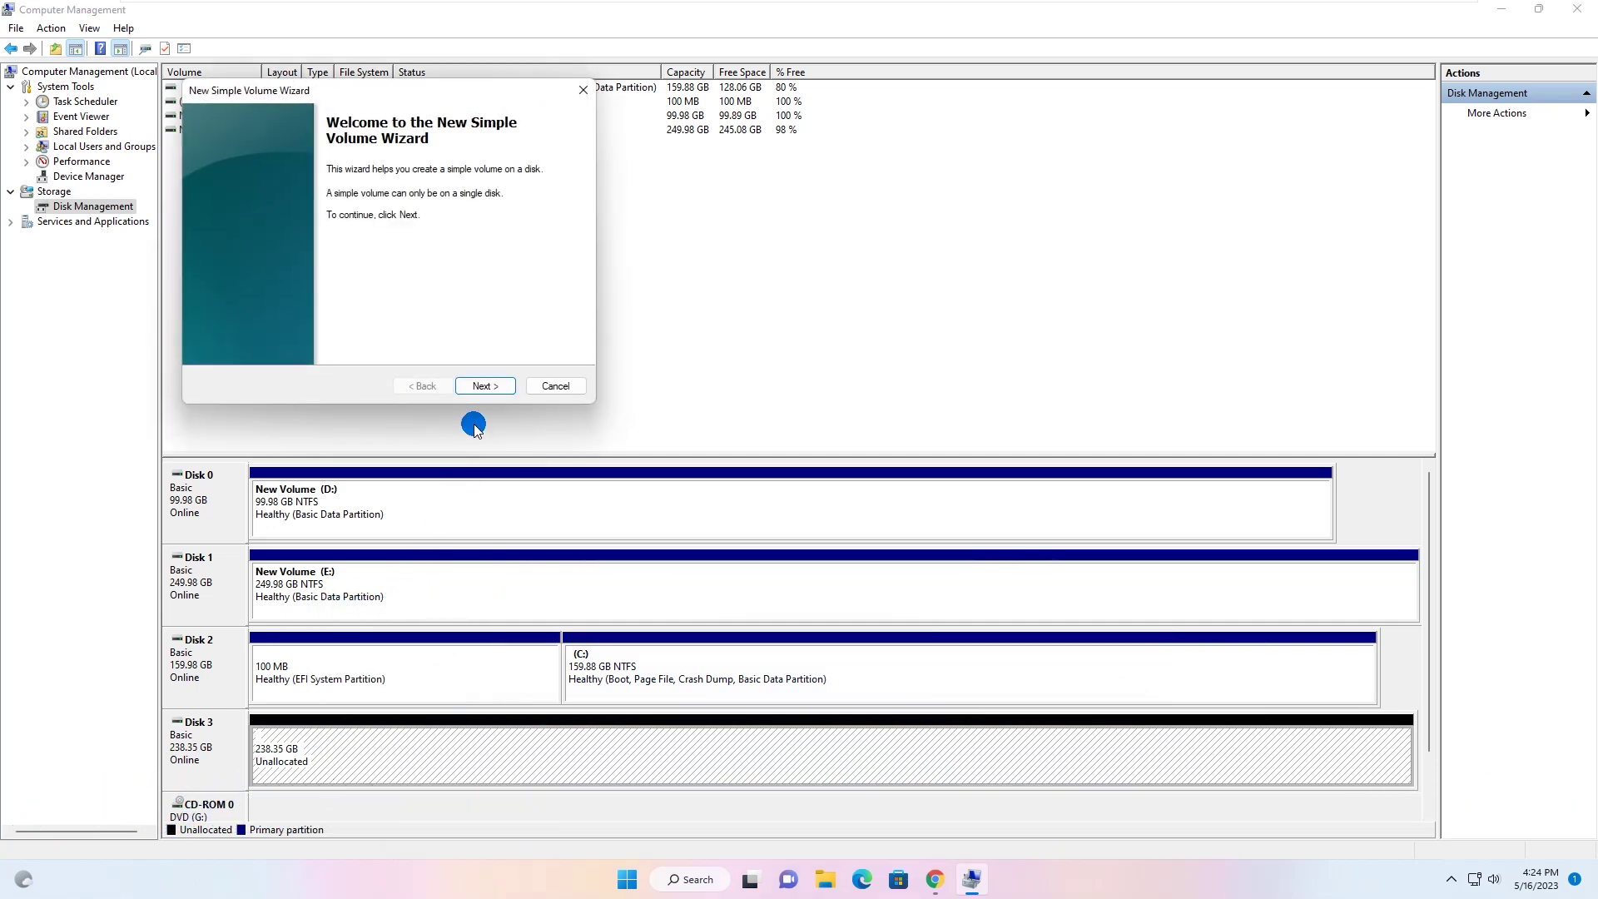
{"action": "left_click", "coordinate": [486, 386]}
{"action": "left_click", "coordinate": [491, 387]}
{"action": "left_click", "coordinate": [498, 383]}
{"action": "left_click", "coordinate": [497, 384]}
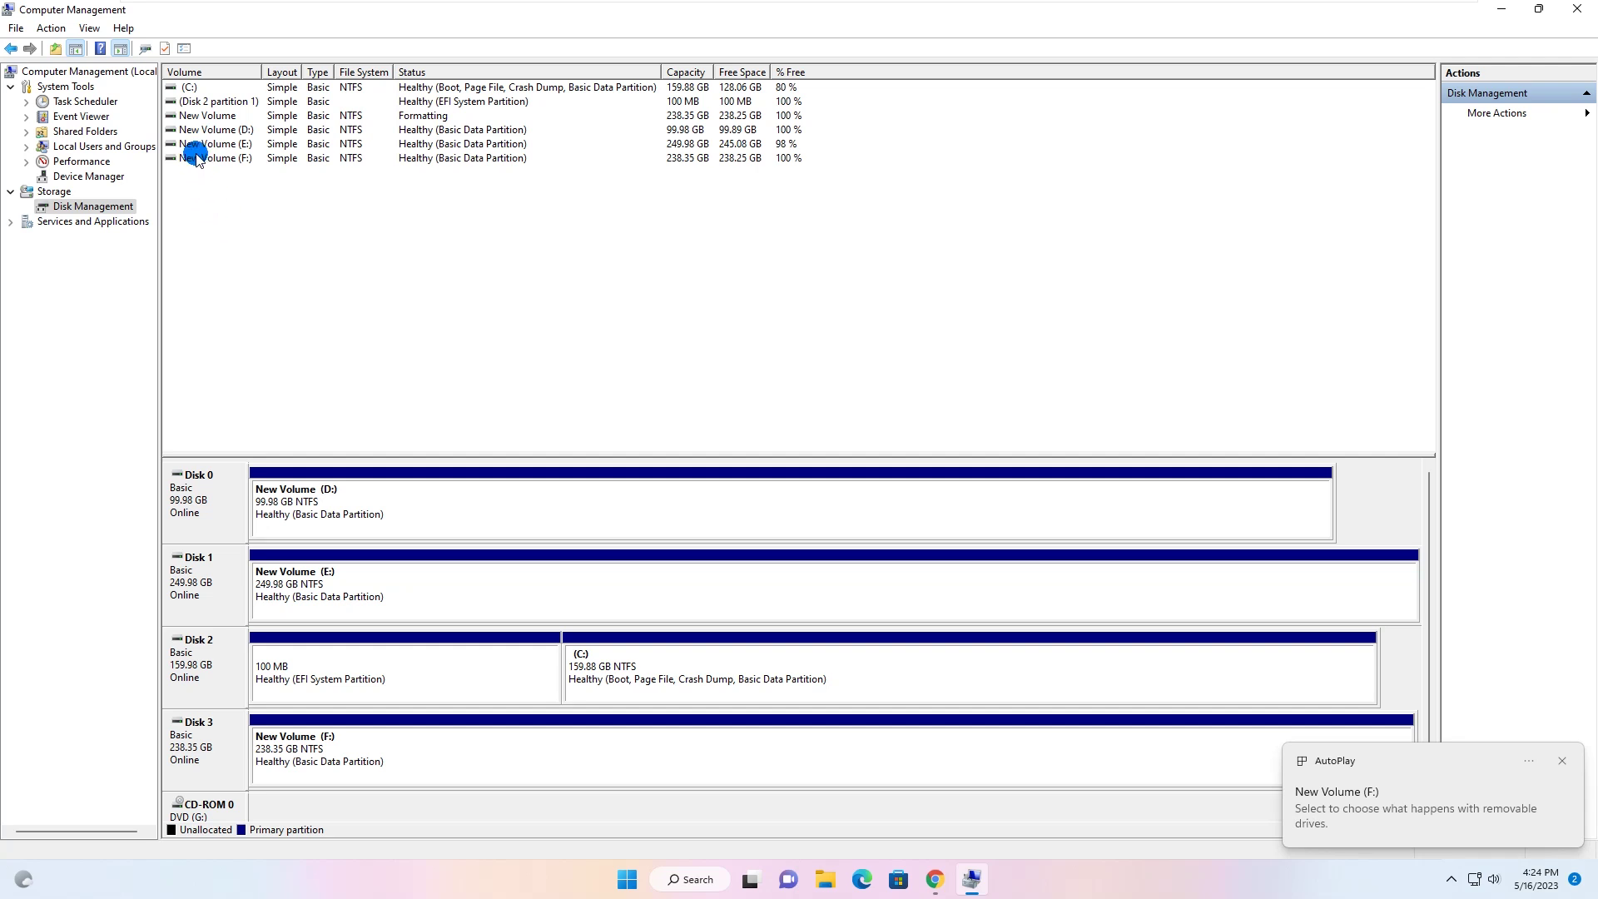
- Check the new F: volume on Disk 3, then close Computer Management
{"action": "left_click", "coordinate": [304, 774]}
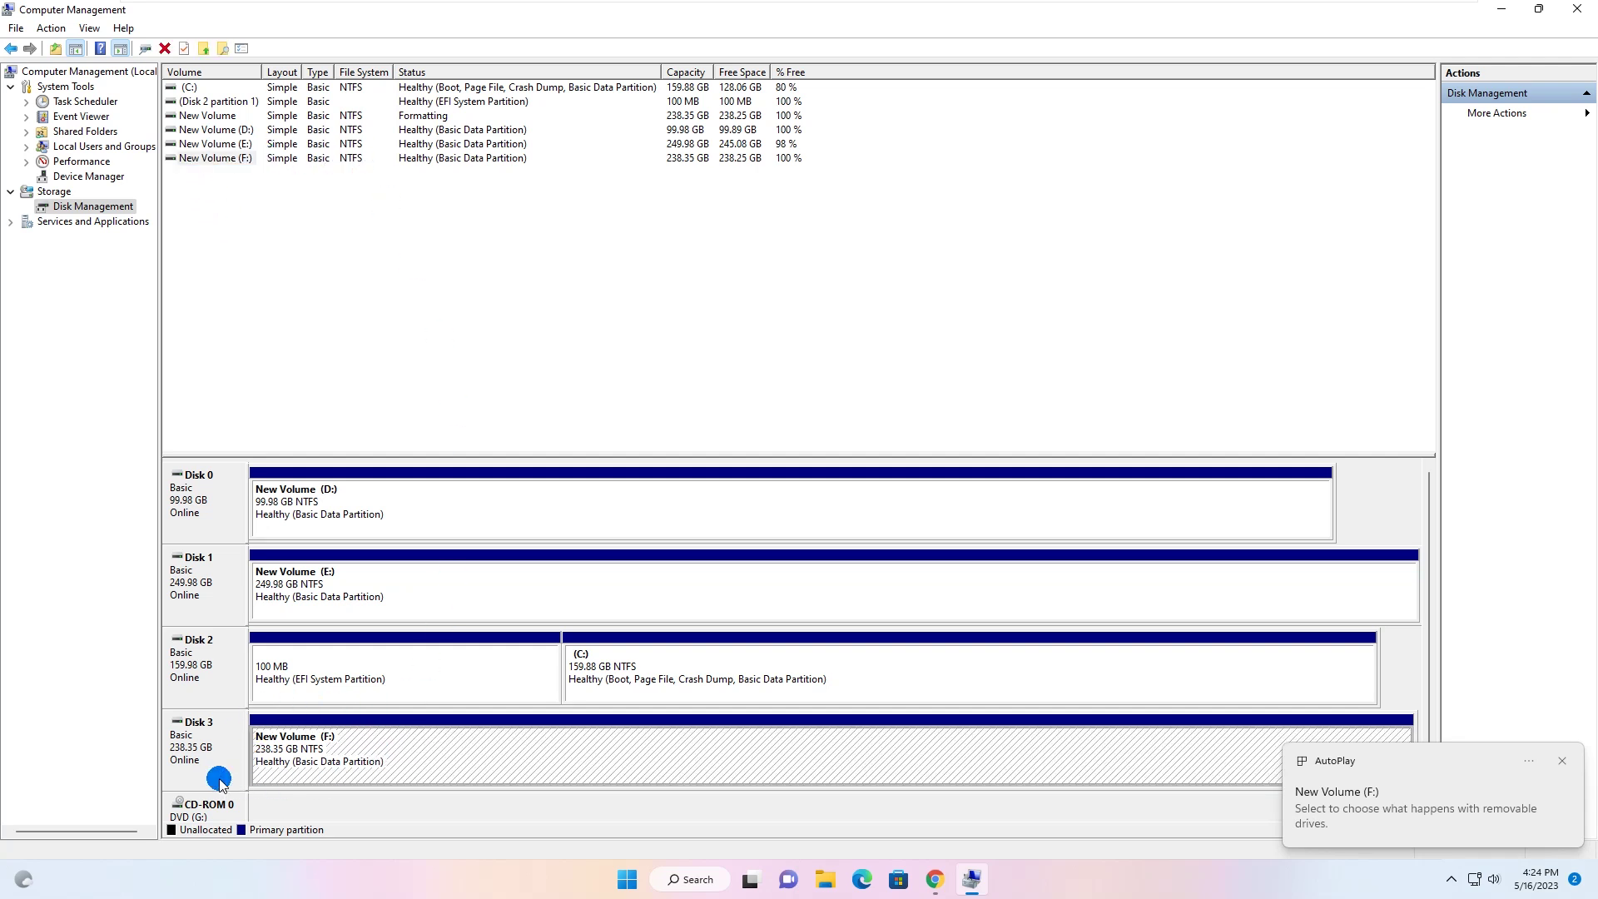
{"action": "left_click", "coordinate": [205, 745]}
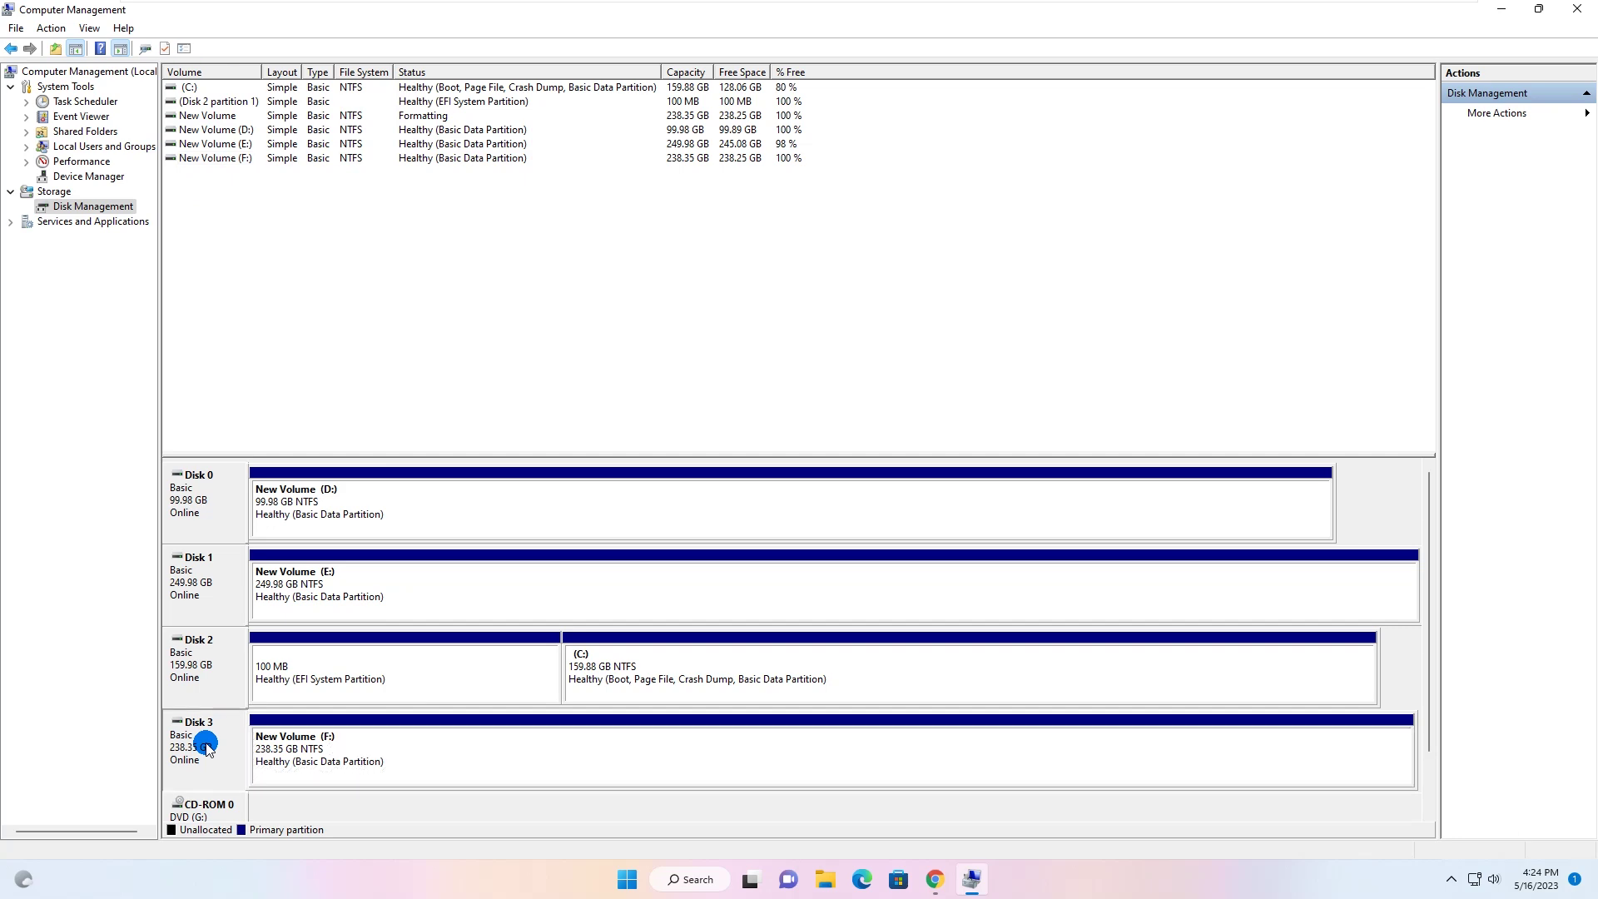
{"action": "left_click", "coordinate": [1585, 11]}
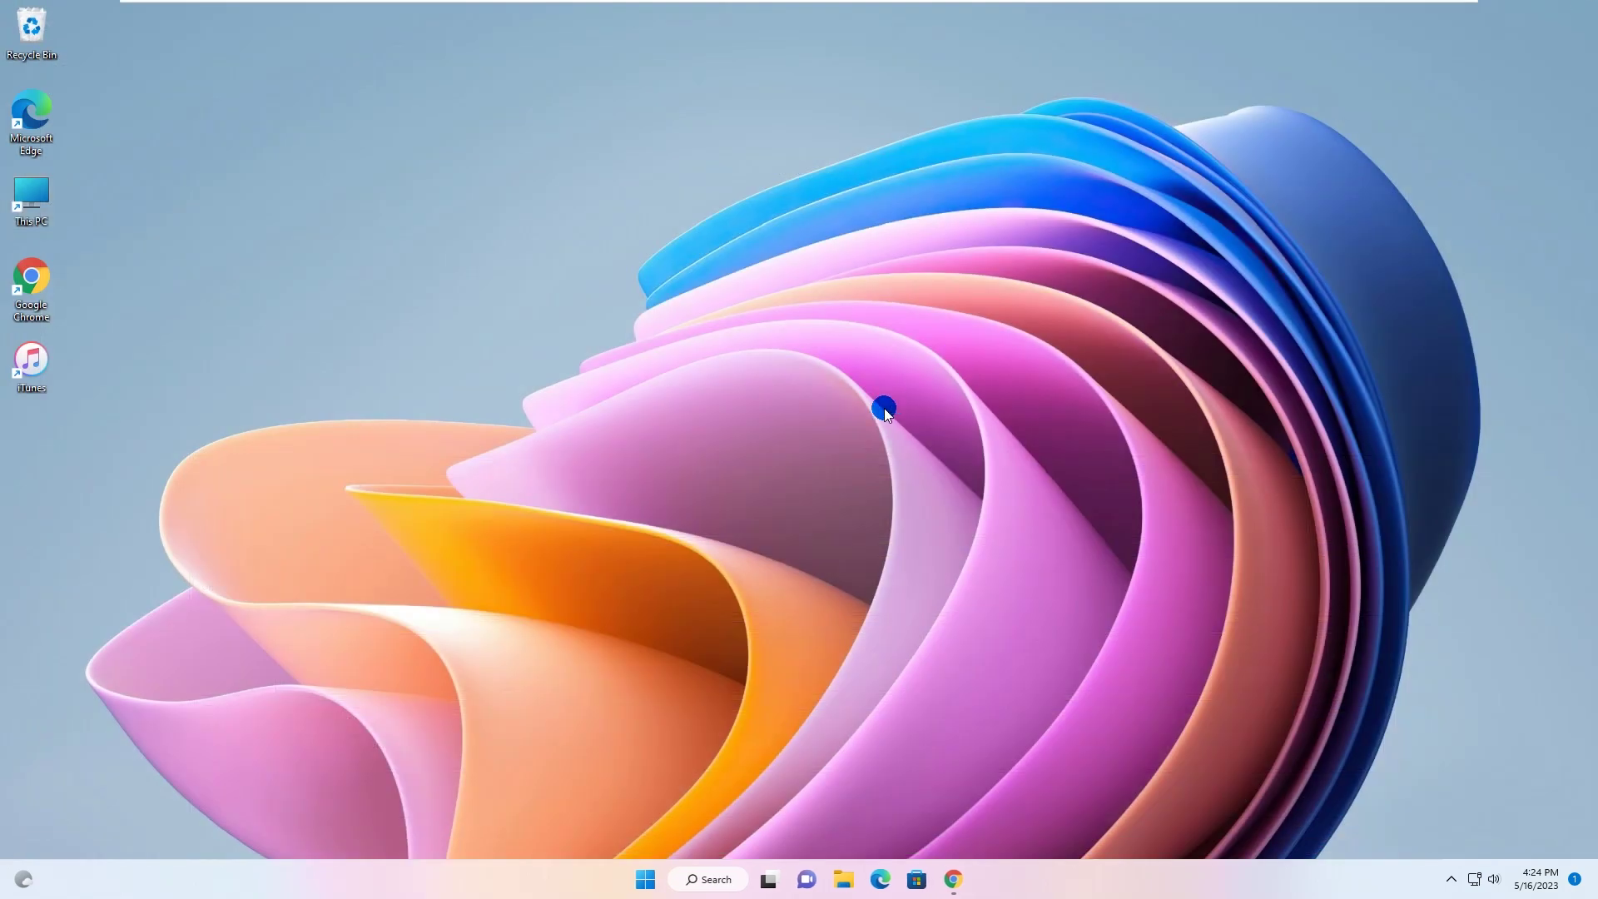
{"action": "mouse_move", "coordinate": [934, 879]}
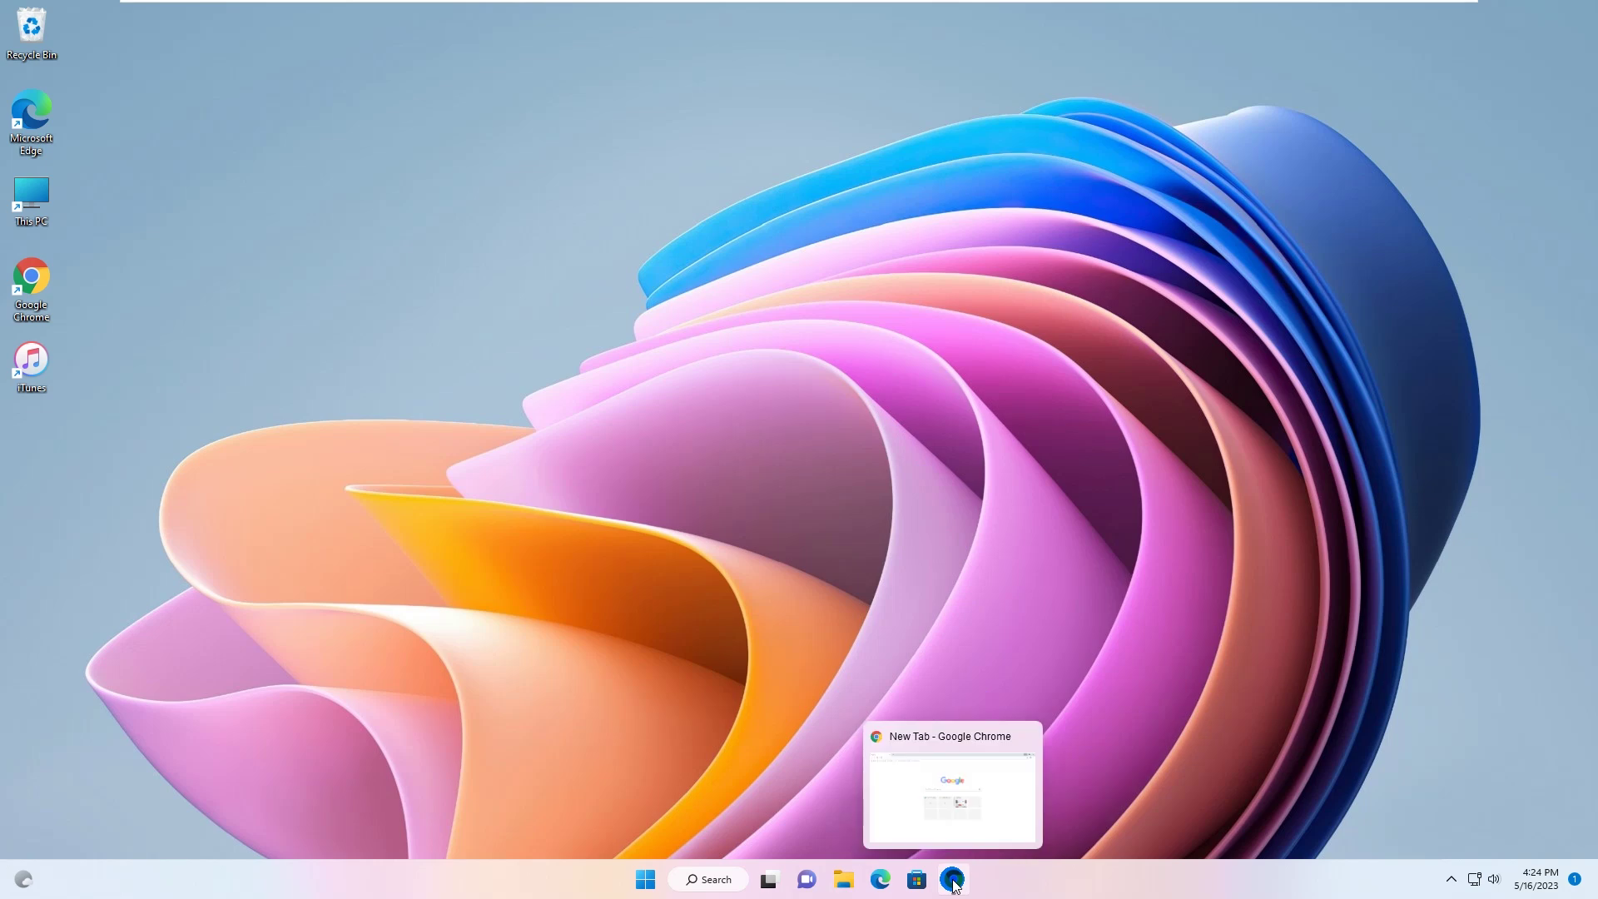
{"action": "left_click", "coordinate": [954, 883]}
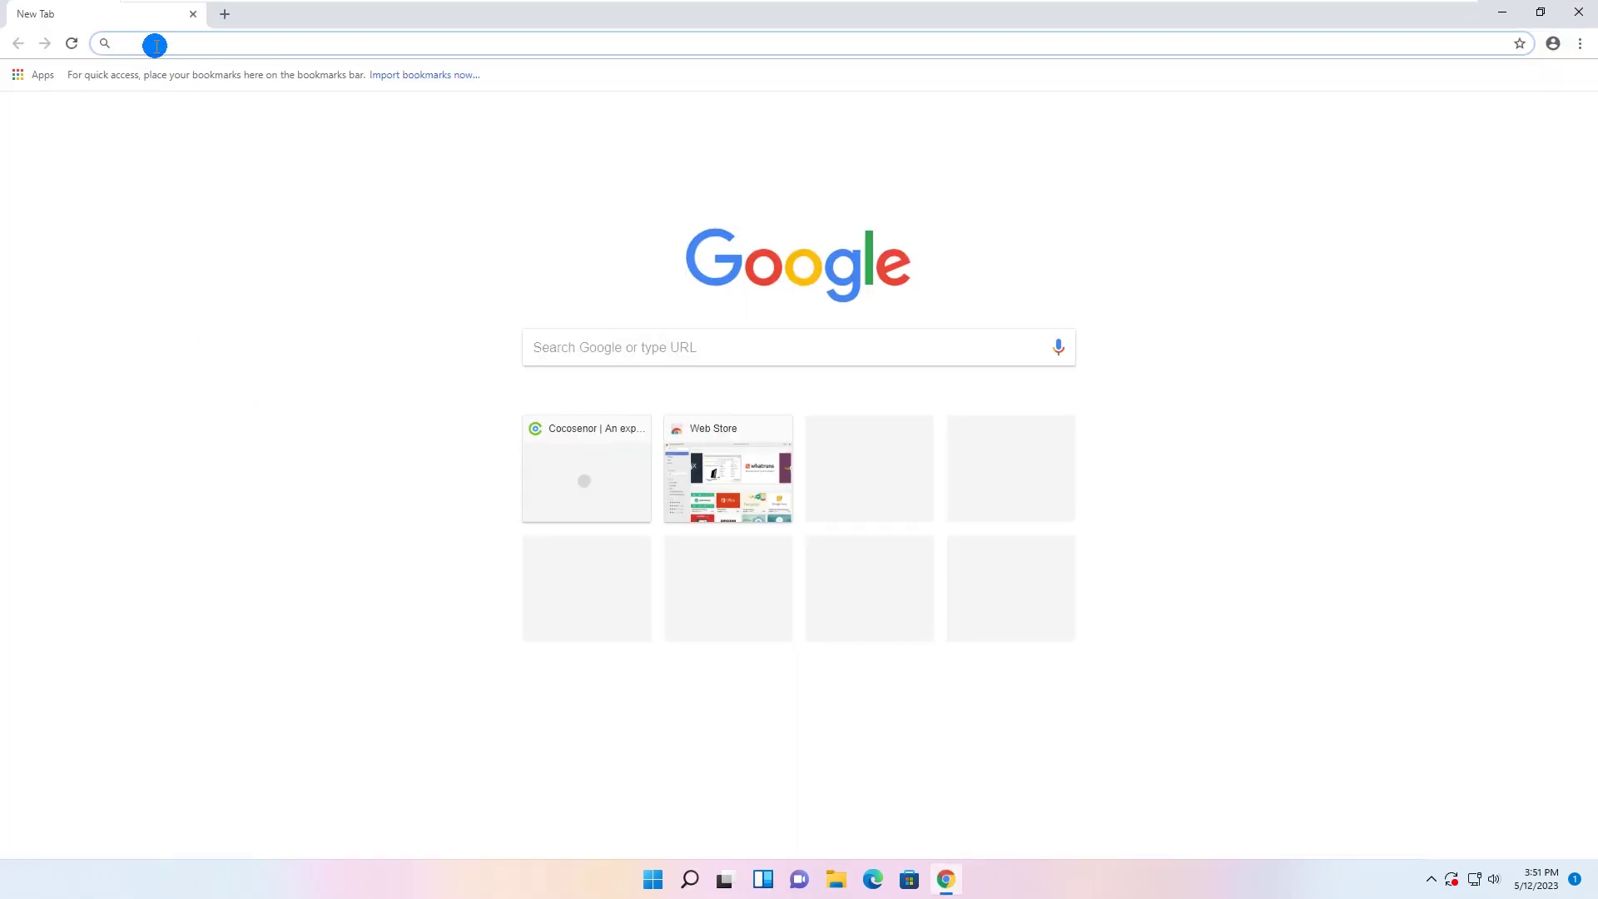
{"action": "type", "text": "www."}
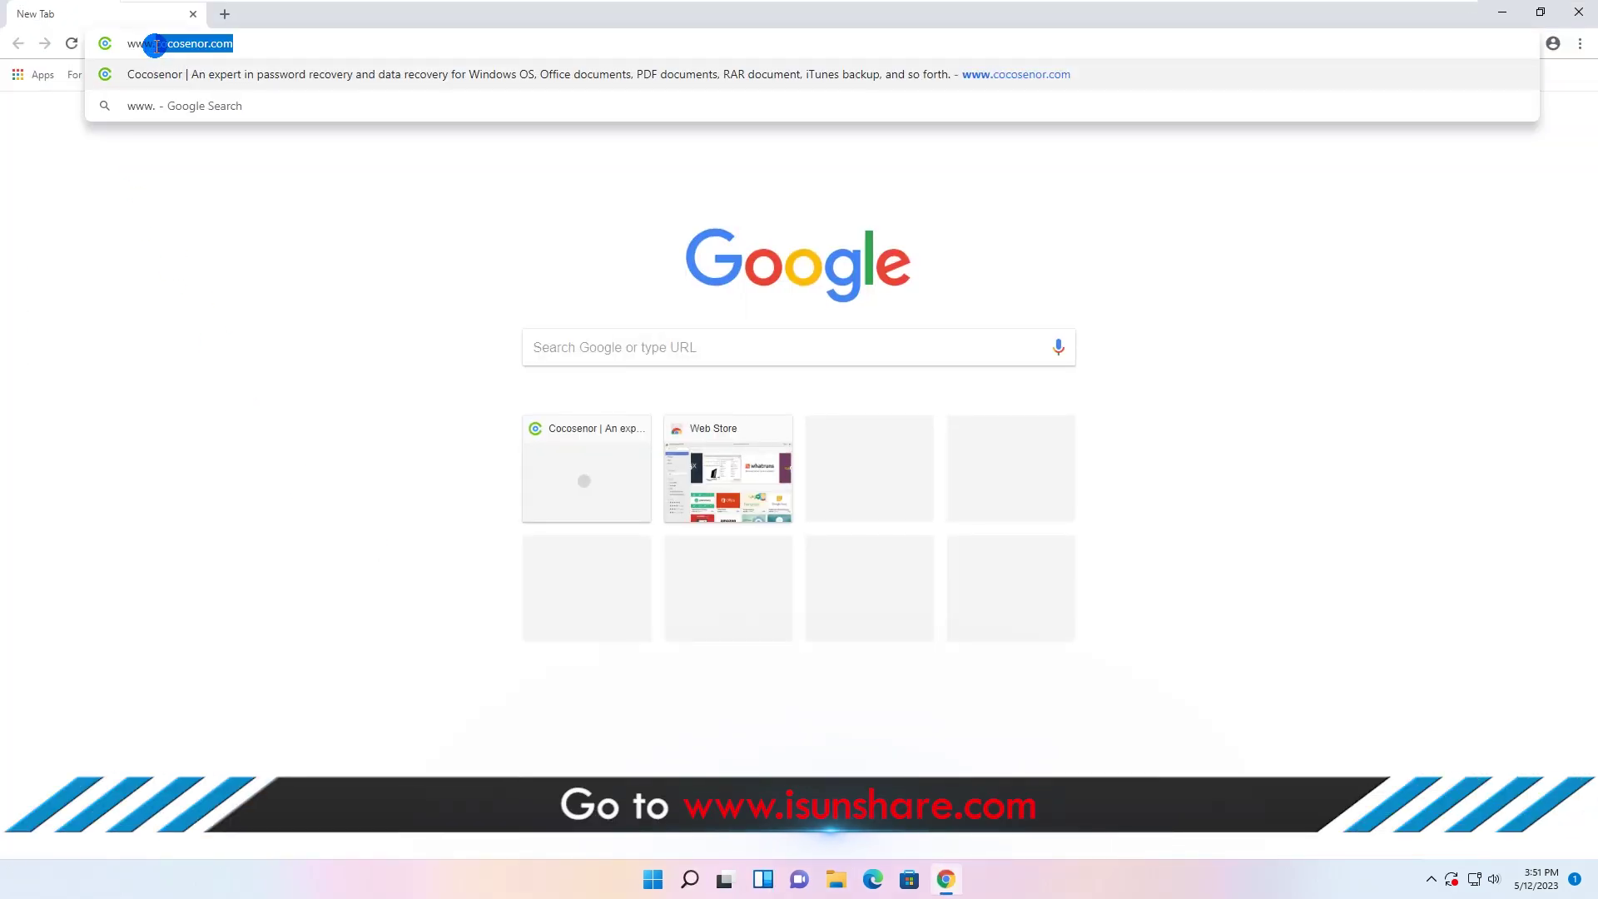
{"action": "type", "text": "isunshare"}
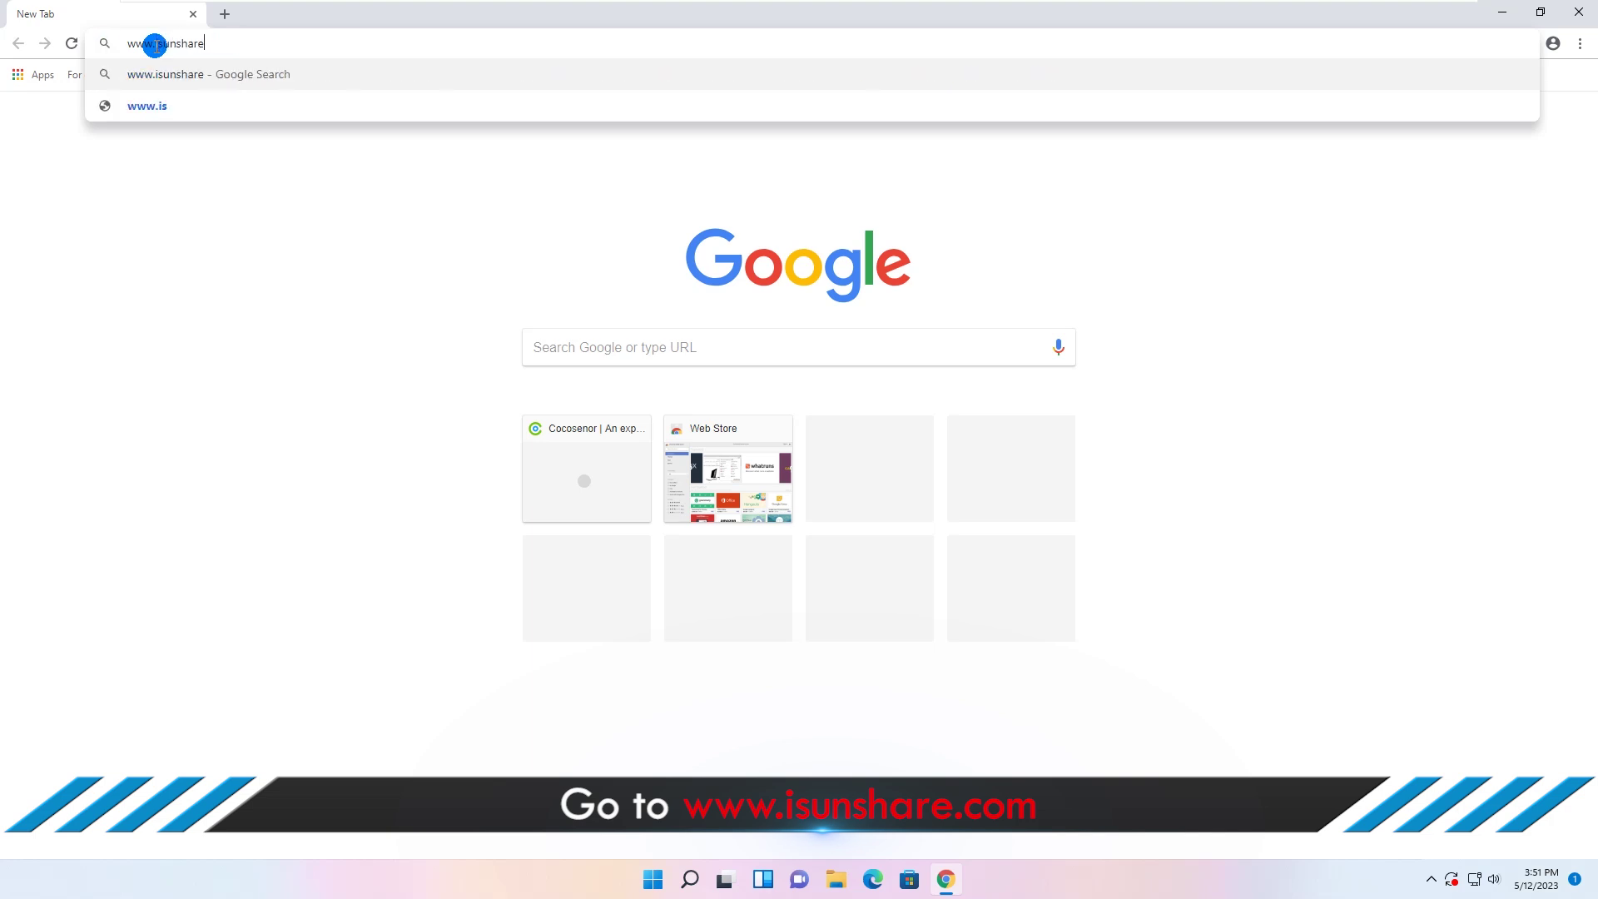
{"action": "type", "text": ".com"}
{"action": "key", "text": "Return"}
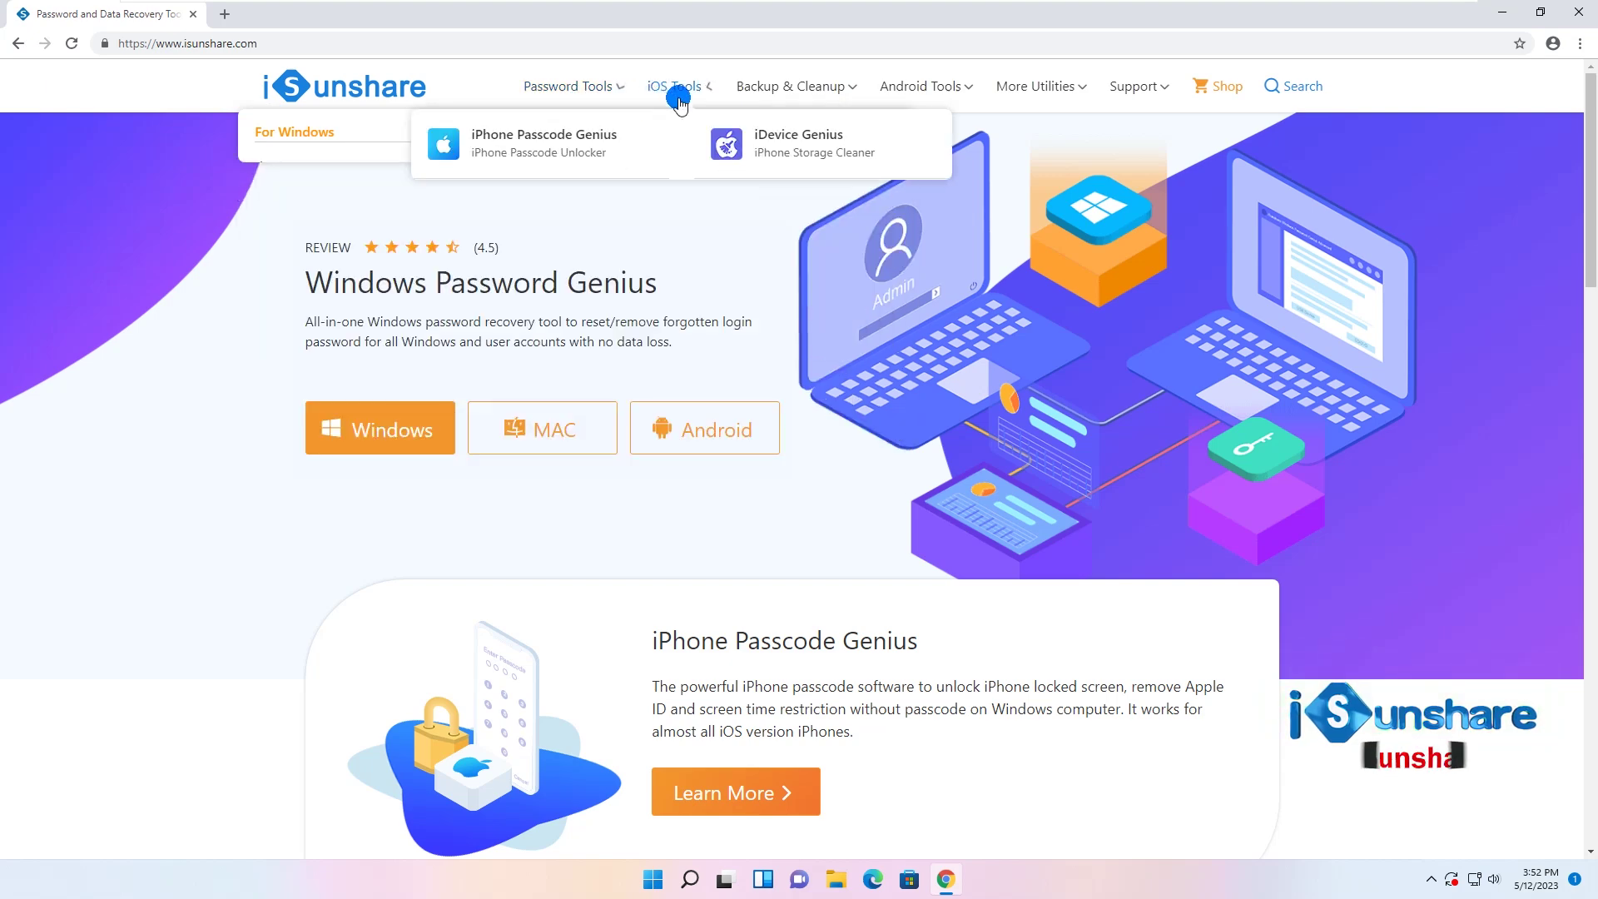
{"action": "mouse_move", "coordinate": [796, 85]}
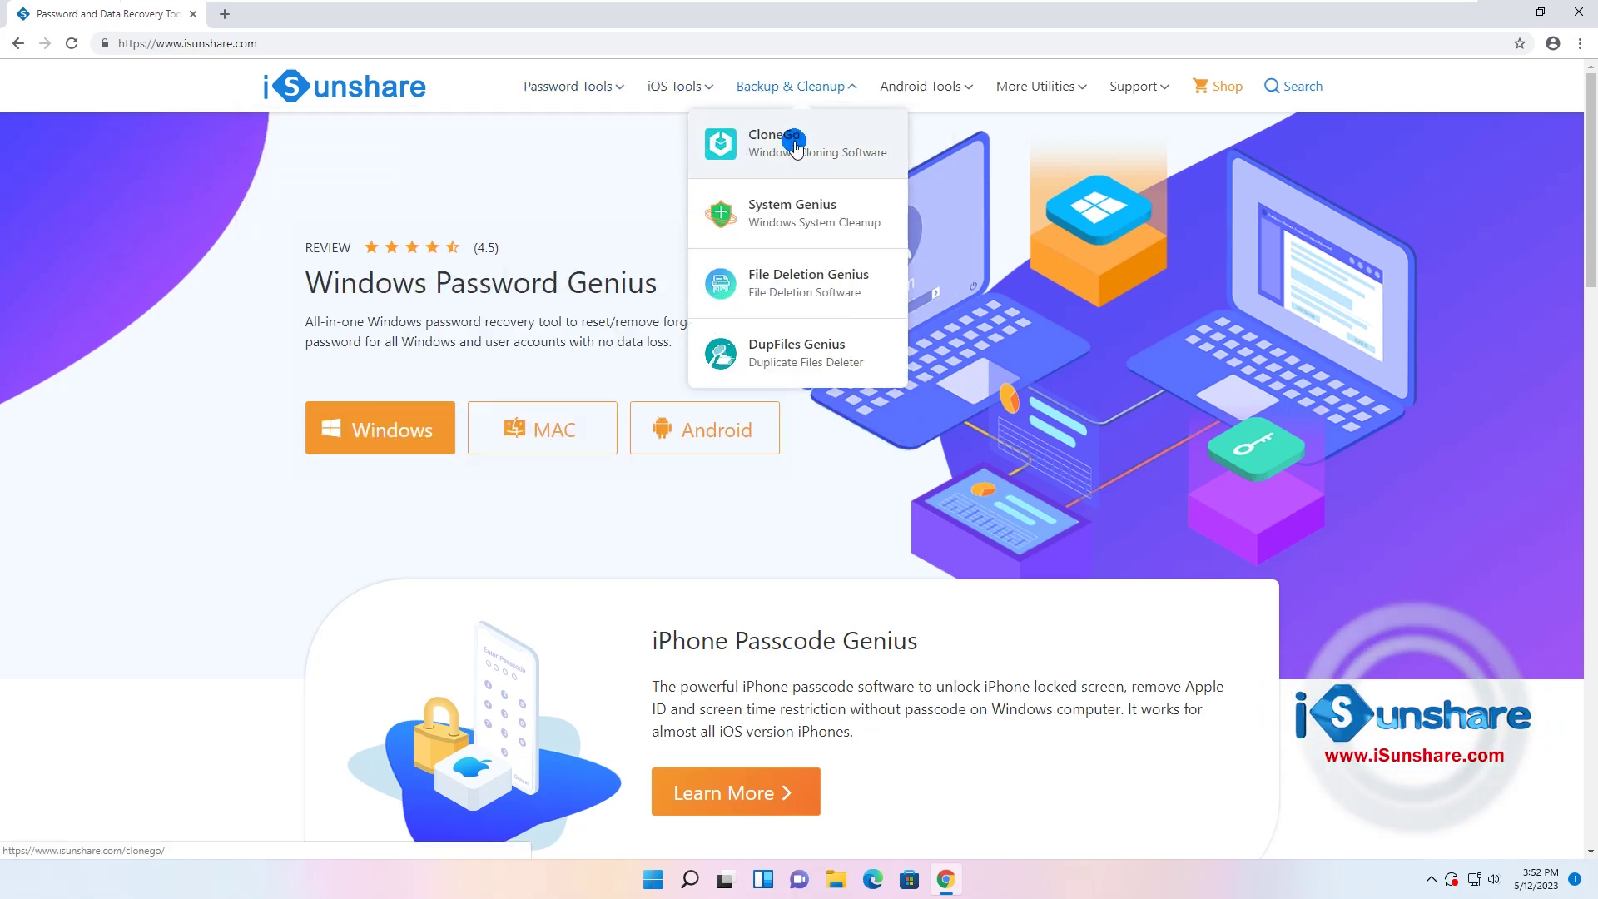
{"action": "left_click", "coordinate": [774, 140]}
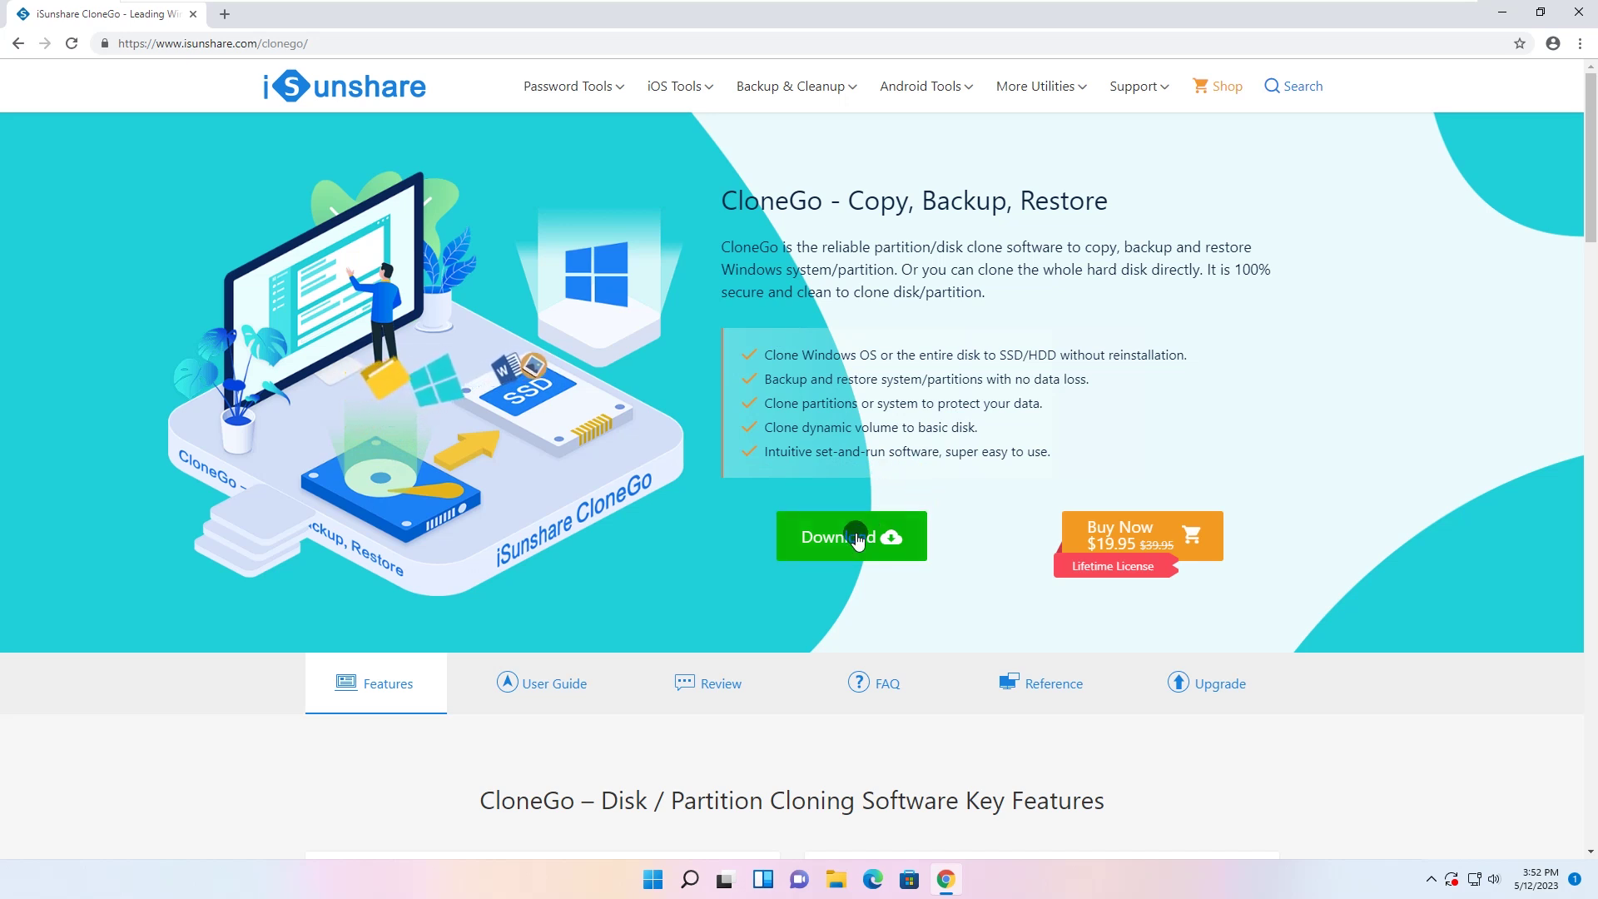
{"action": "left_click", "coordinate": [894, 540]}
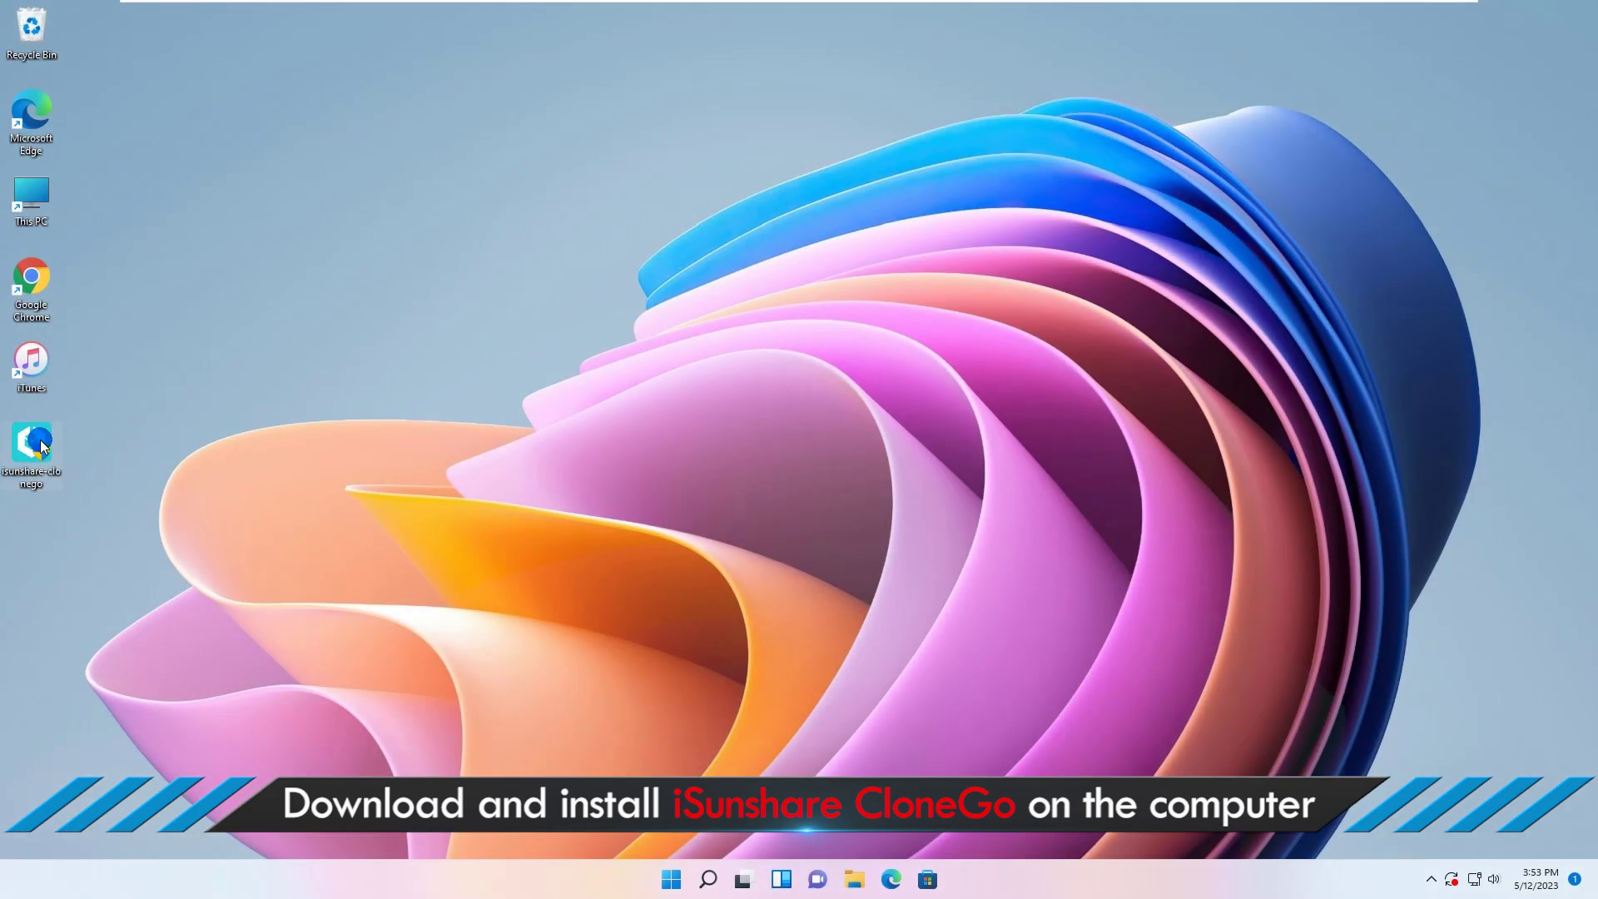
- Install CloneGo 3.0.4.2 from the downloaded installer, approving UAC, and launch it on finishing
{"action": "double_click", "coordinate": [41, 443]}
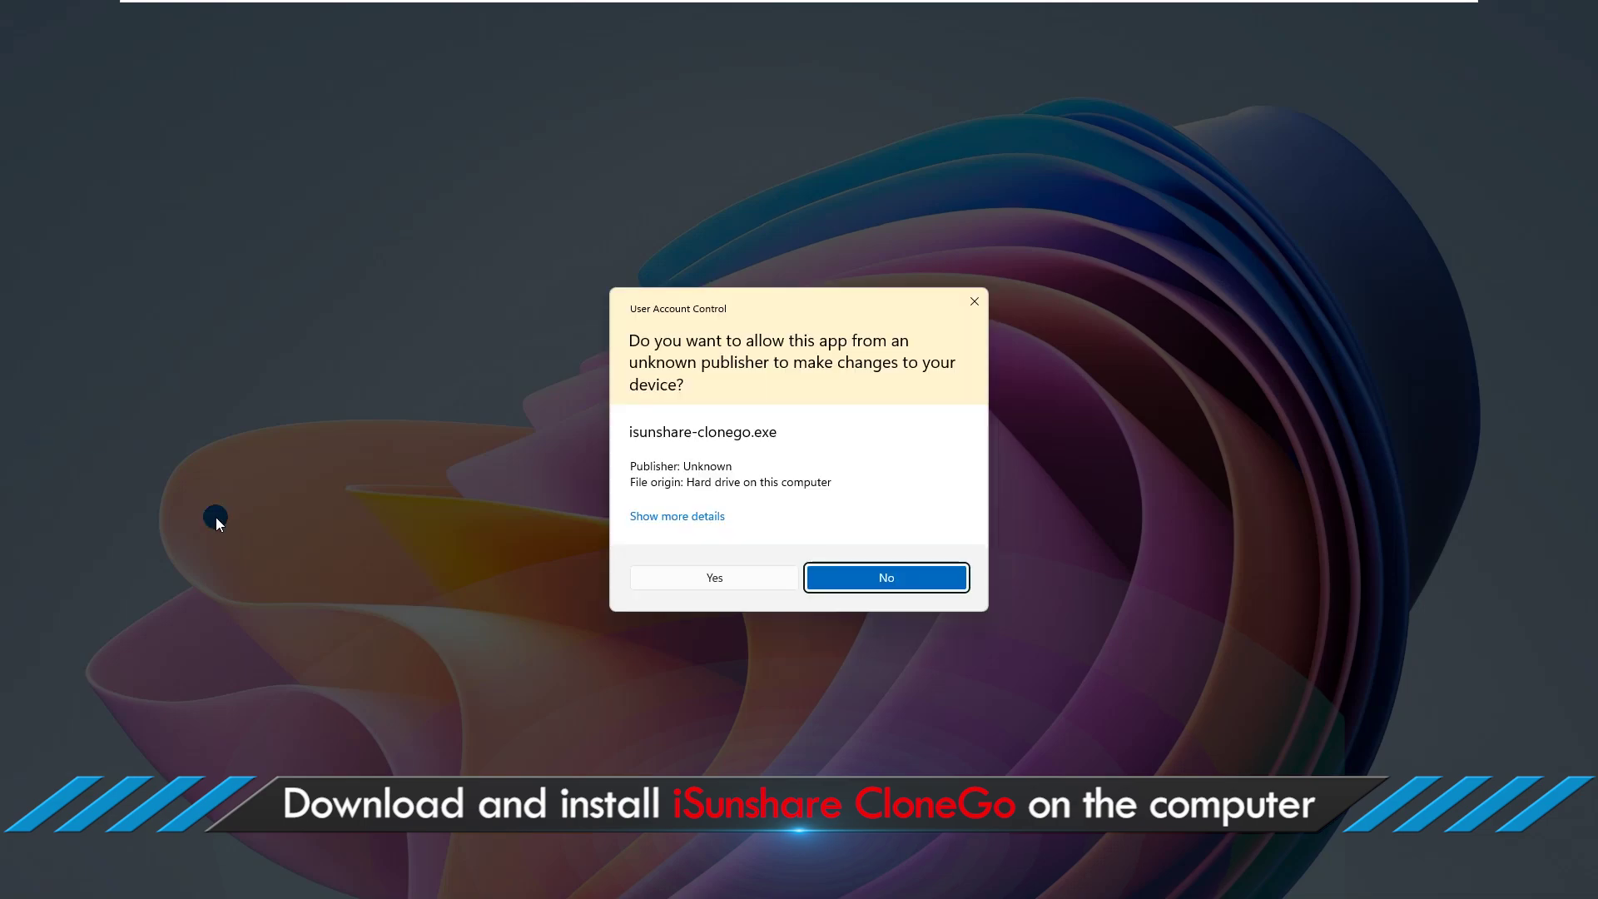
{"action": "left_click", "coordinate": [713, 575]}
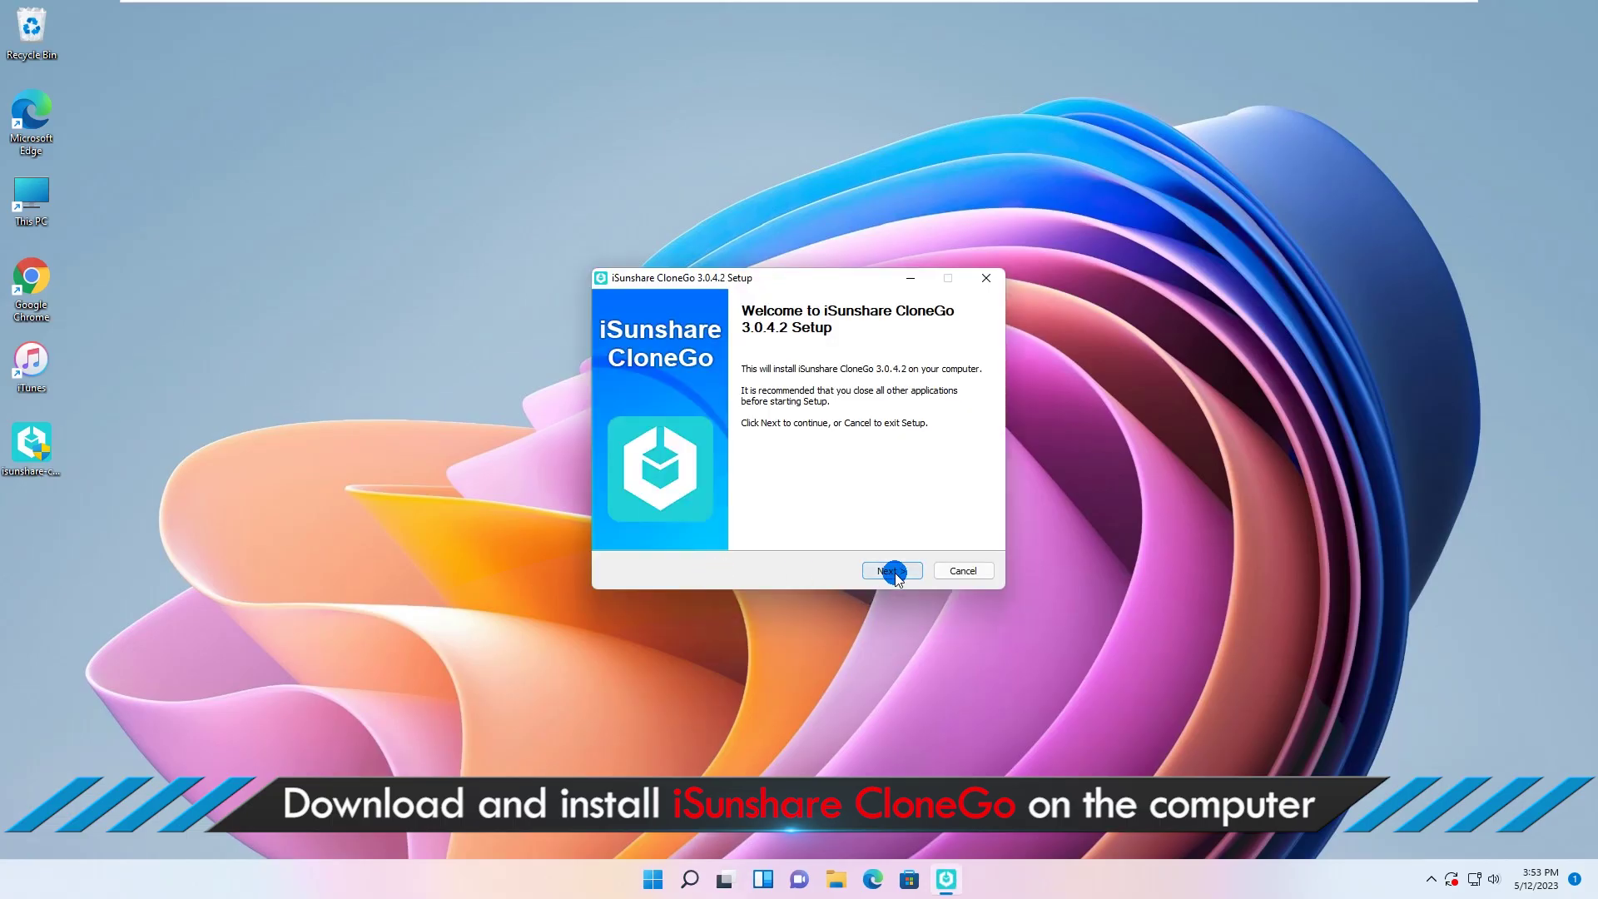
{"action": "left_click", "coordinate": [894, 573]}
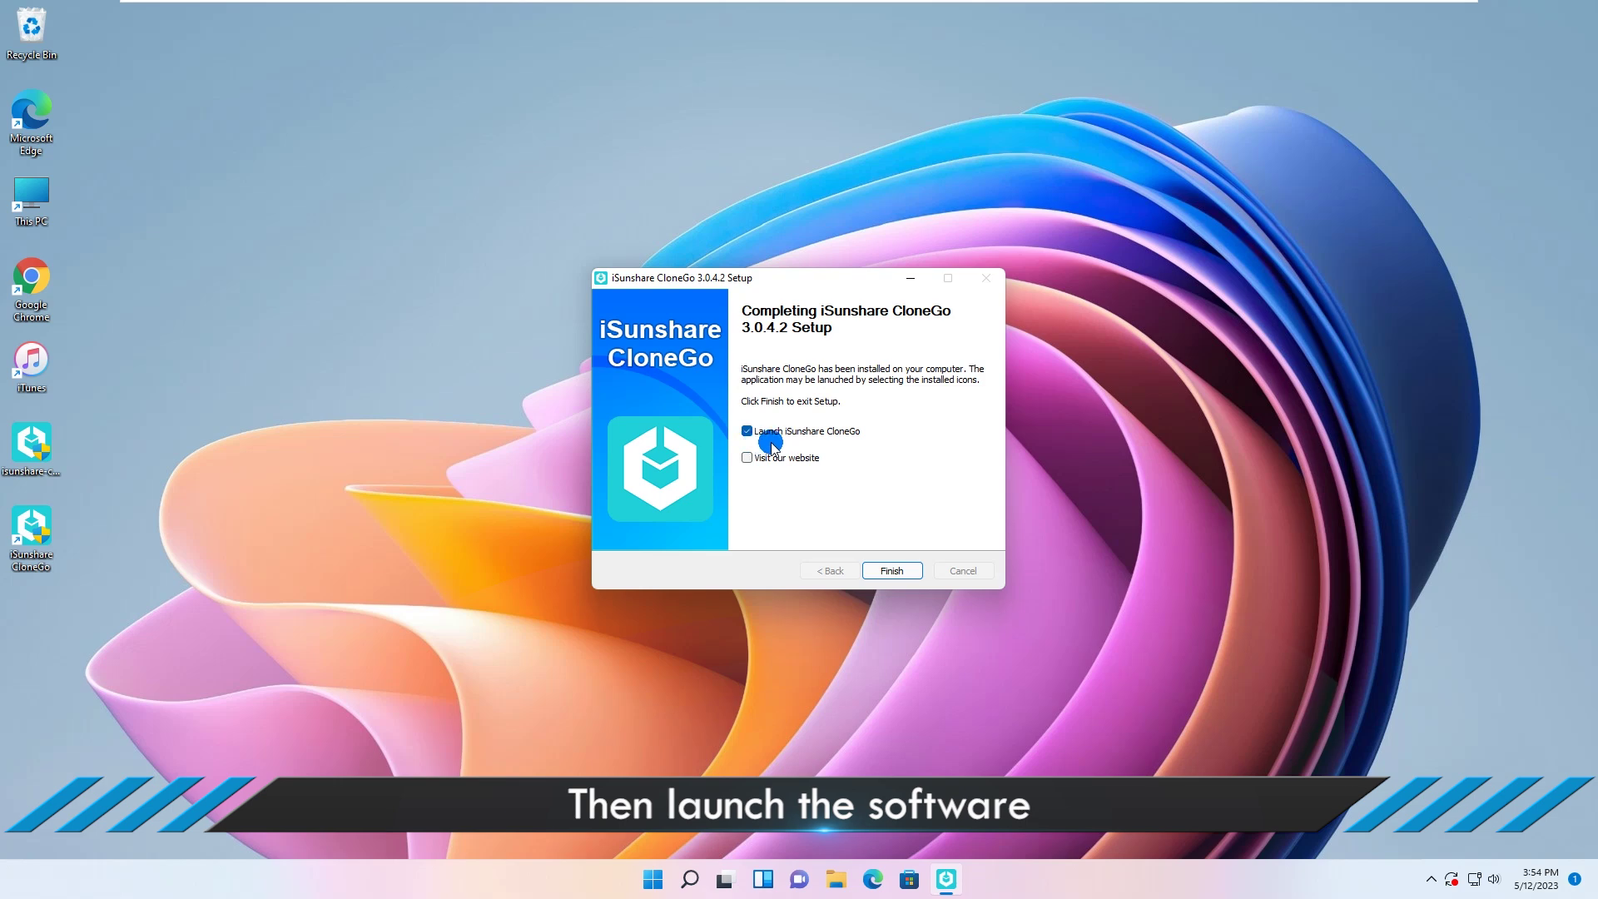
{"action": "left_click", "coordinate": [890, 571]}
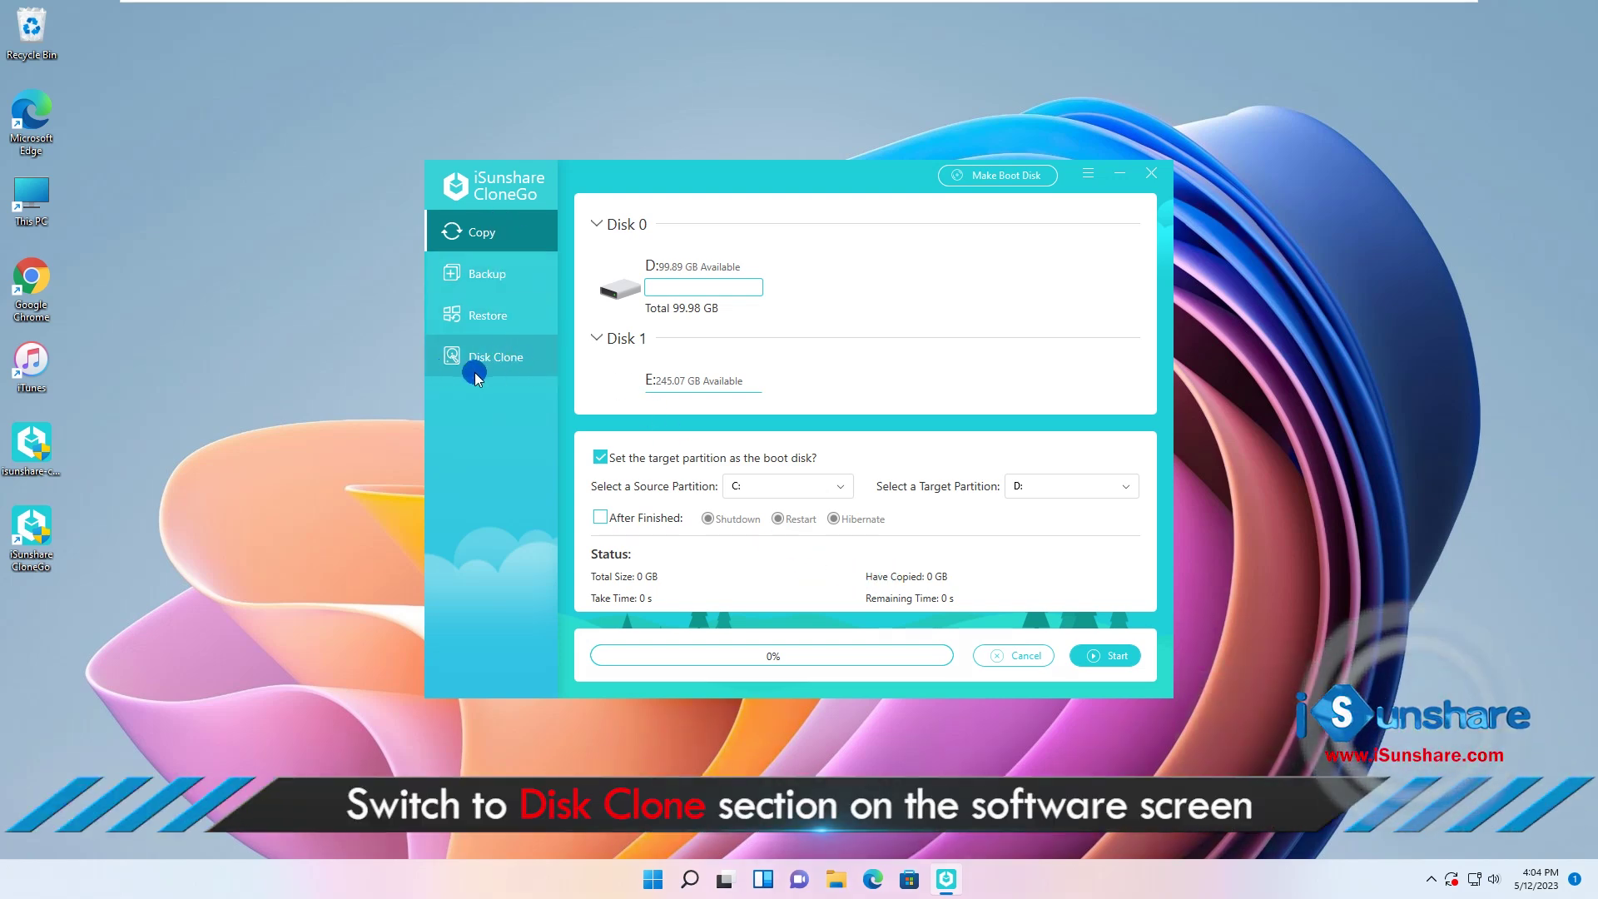
- In Disk Clone, pick Disk 2 (VMware Virtual NVMe) as source and Disk 3 (TOSHIBA THNSNJ25) as target
{"action": "left_click", "coordinate": [493, 356]}
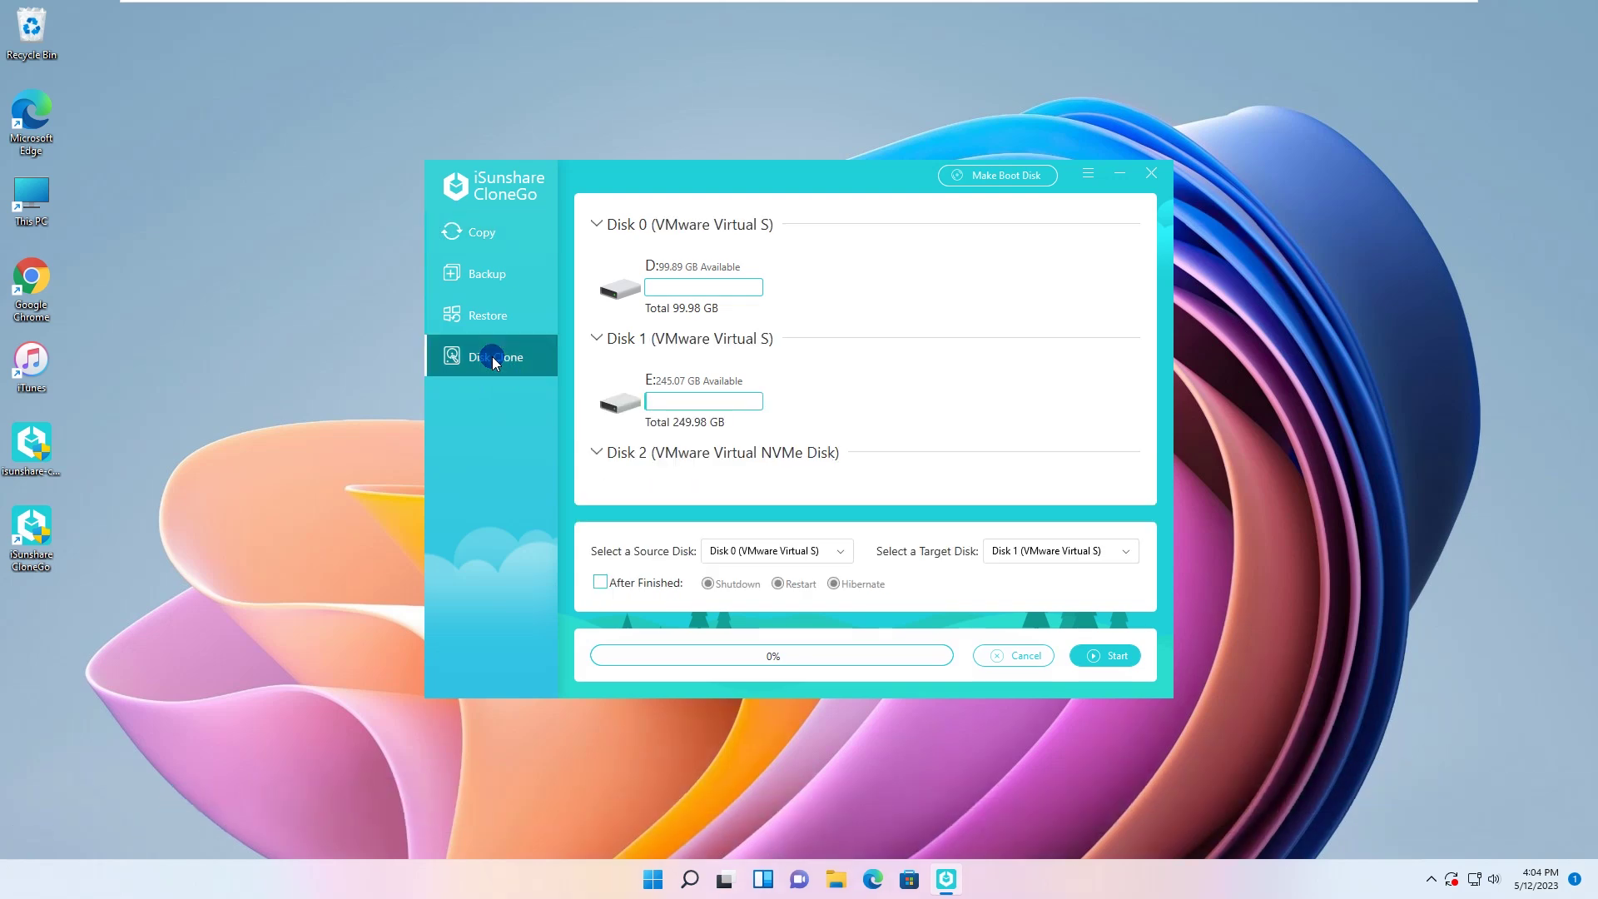
{"action": "scroll", "coordinate": [800, 374], "scroll_direction": "down", "scroll_amount": 3}
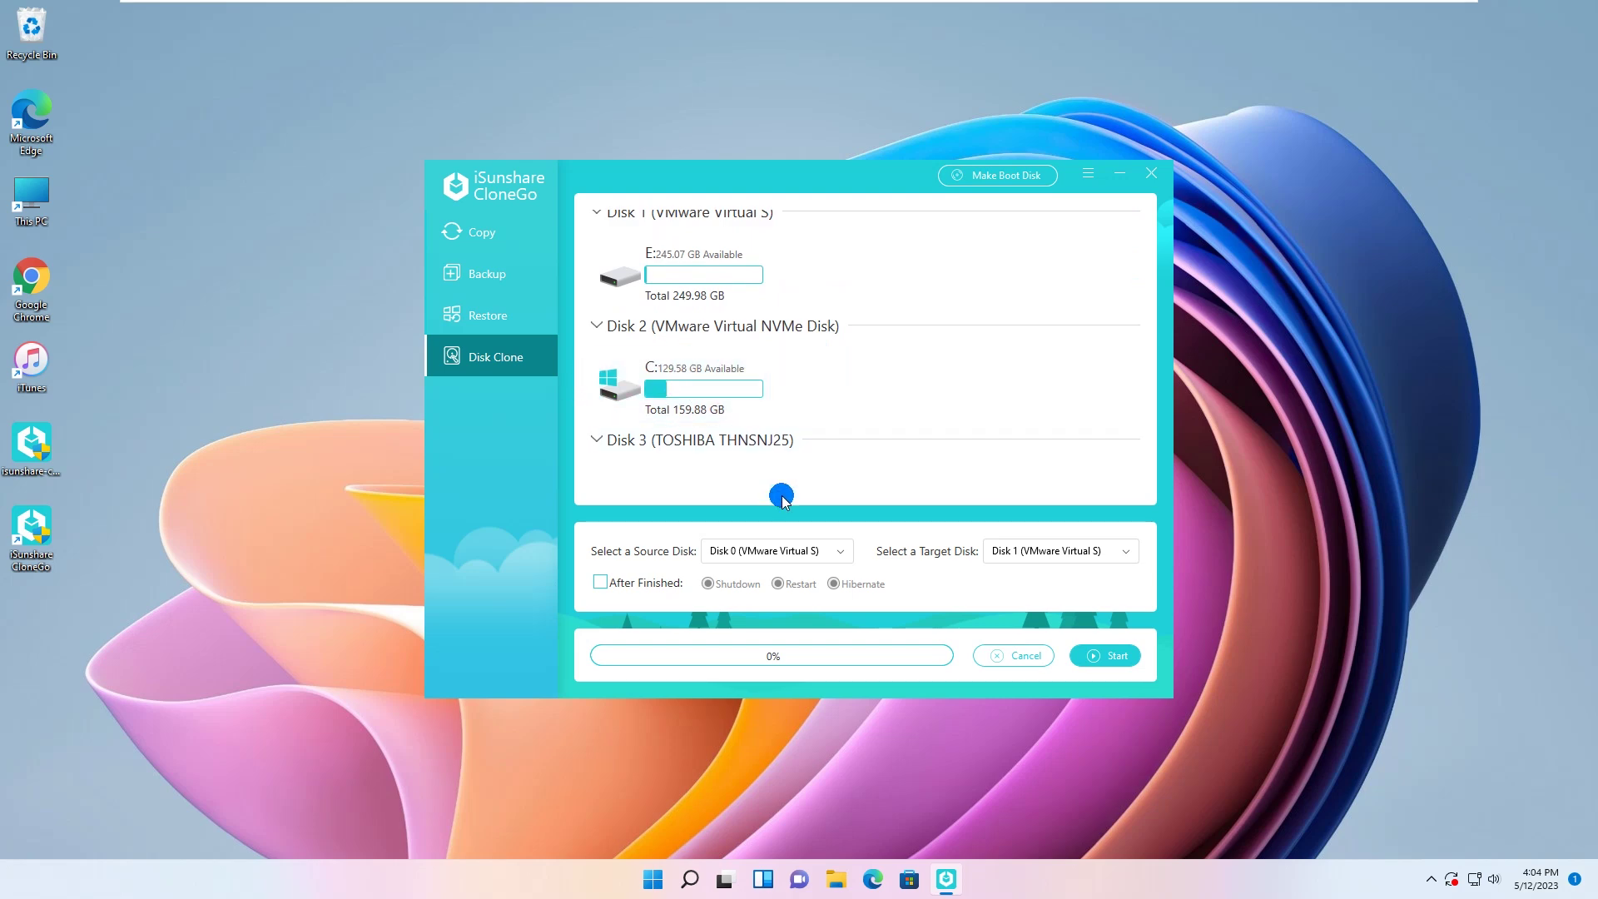
{"action": "left_click", "coordinate": [776, 551]}
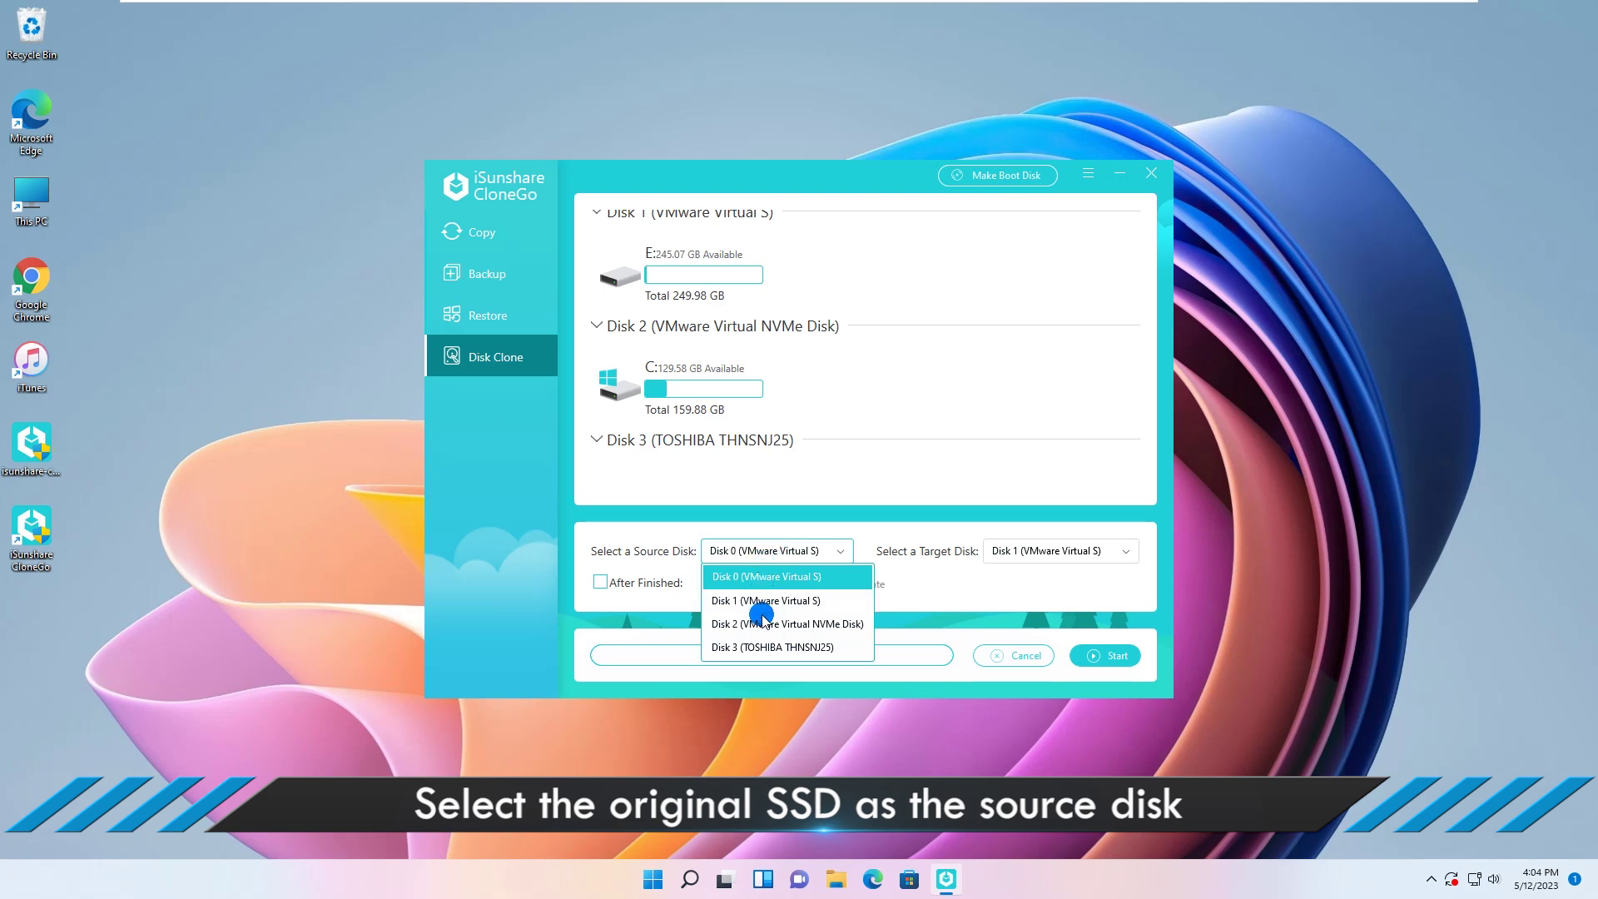
{"action": "left_click", "coordinate": [720, 628]}
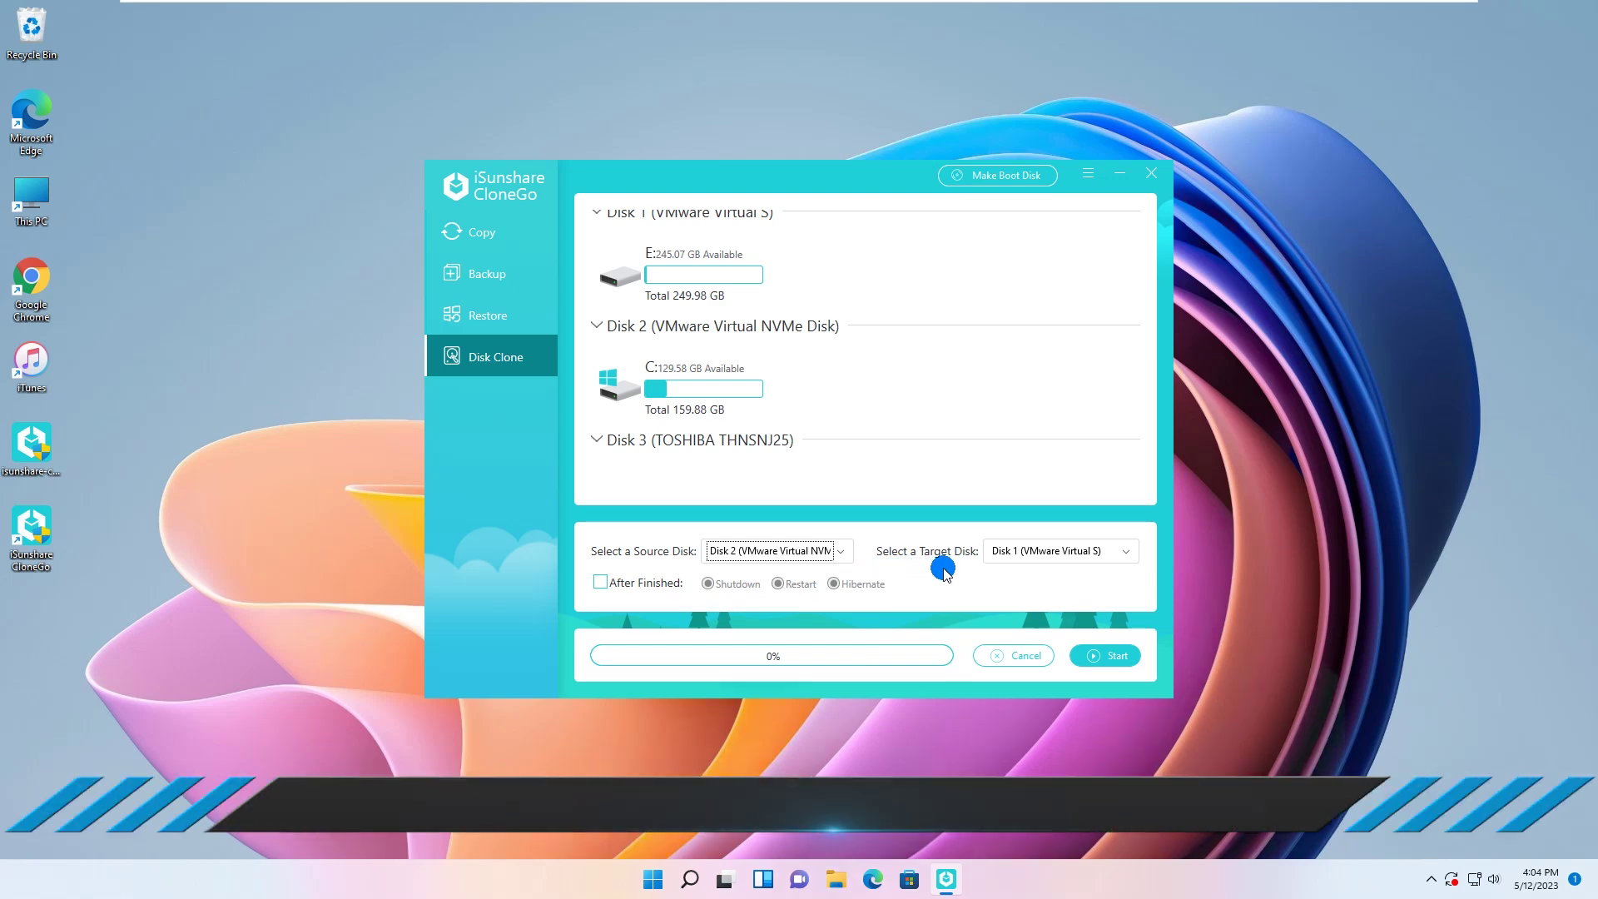
{"action": "left_click", "coordinate": [1021, 554]}
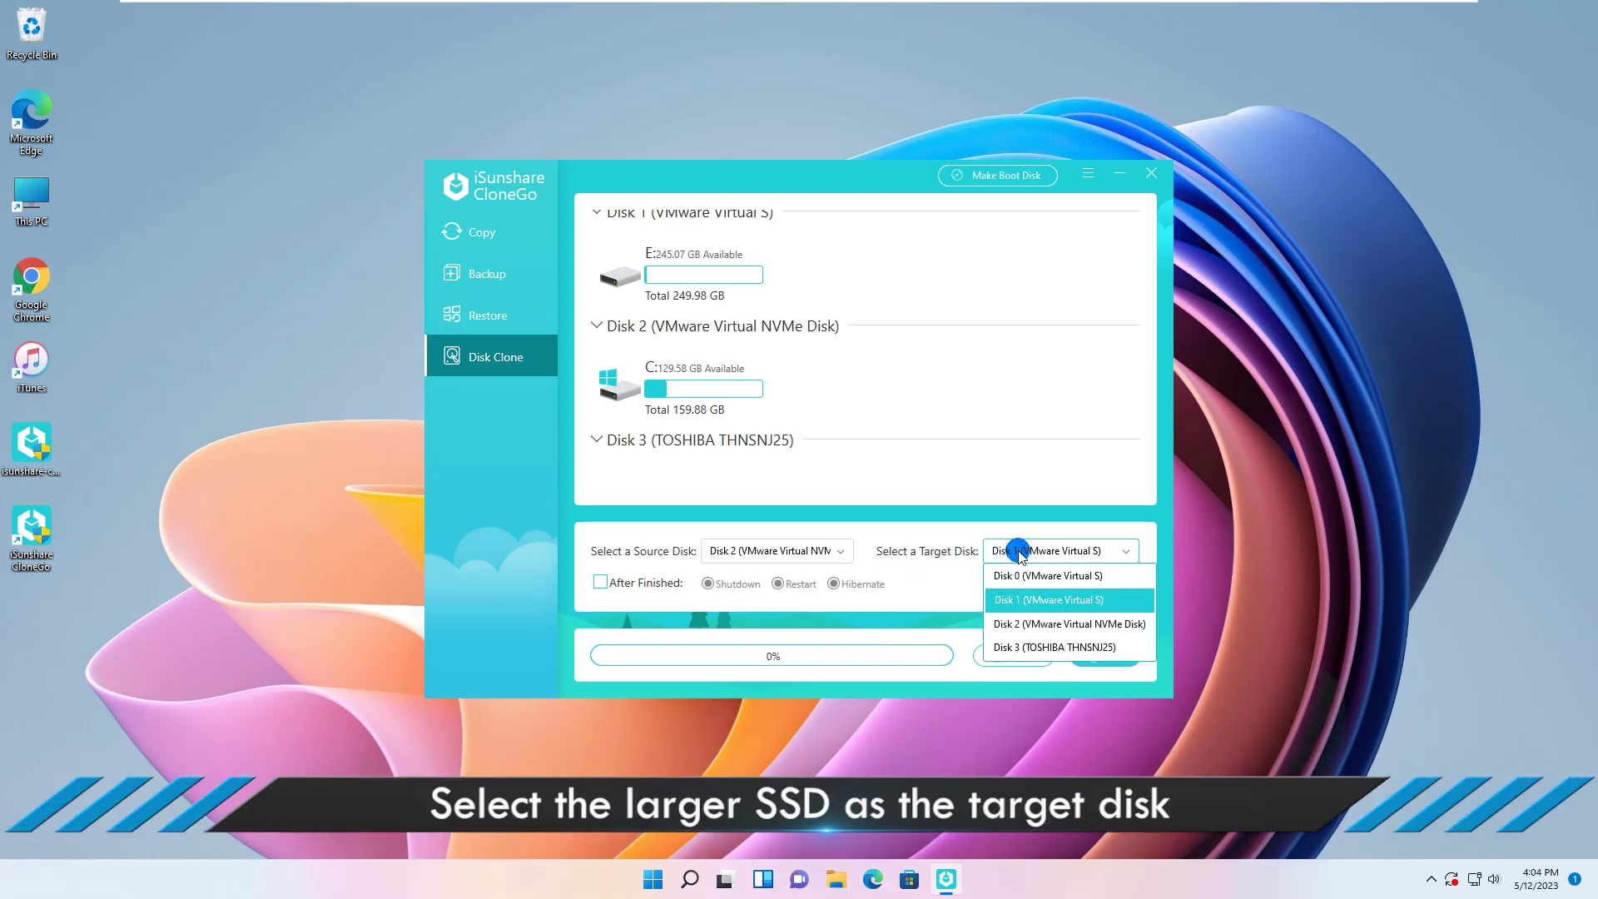
{"action": "left_click", "coordinate": [1051, 649]}
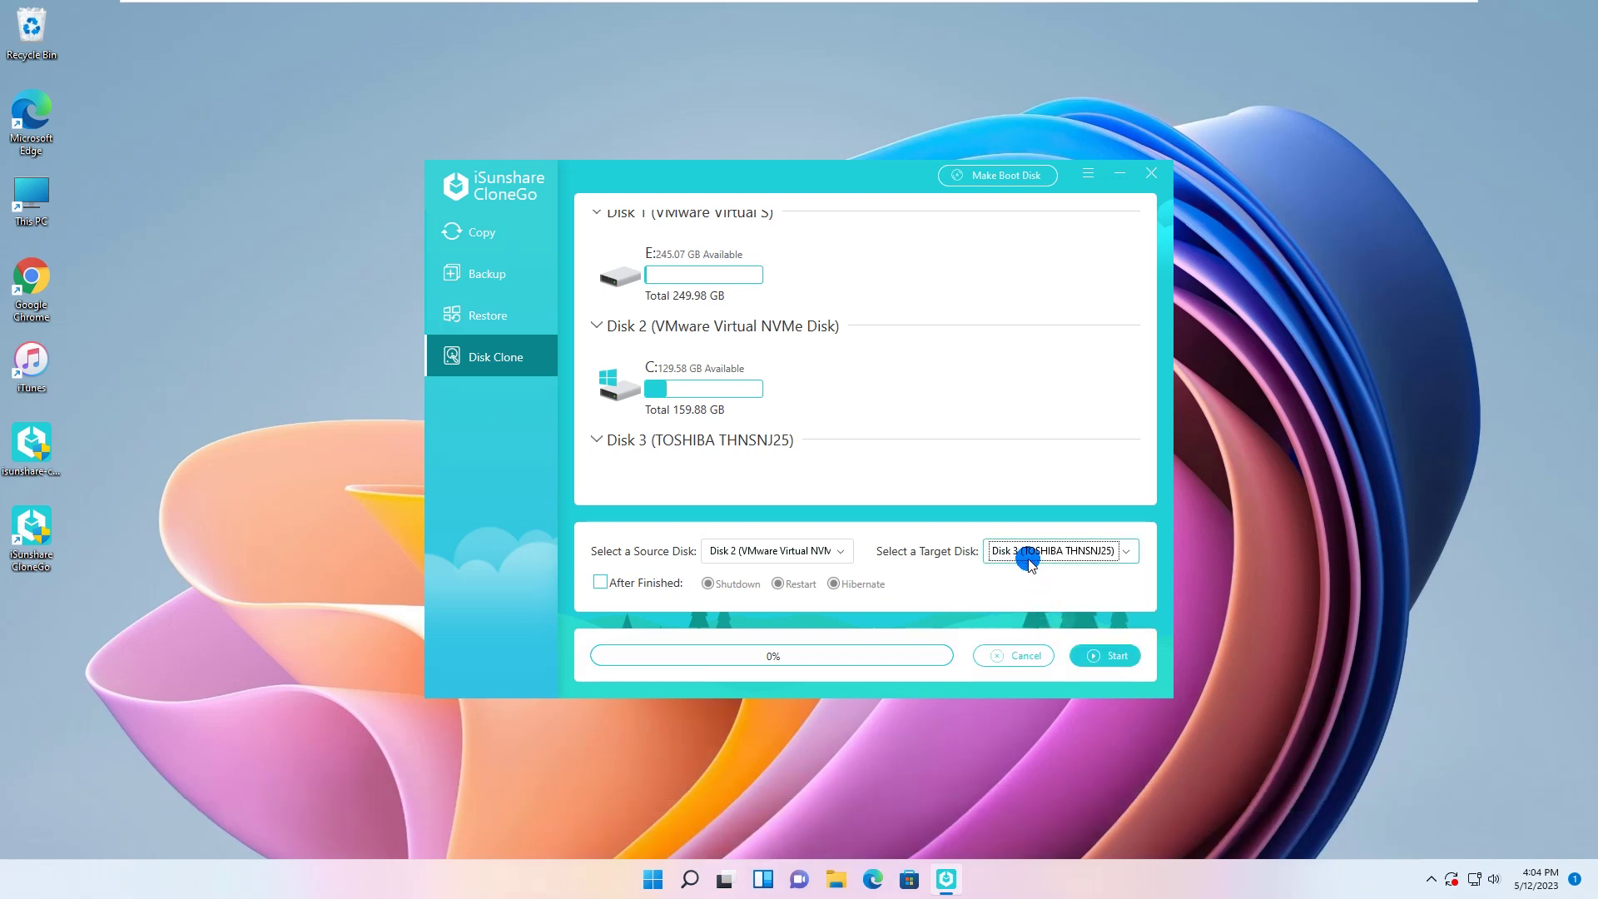
- Start the Disk 2 to TOSHIBA clone, accept formatting Disk 3, and acknowledge the completion message
{"action": "left_click", "coordinate": [1103, 659]}
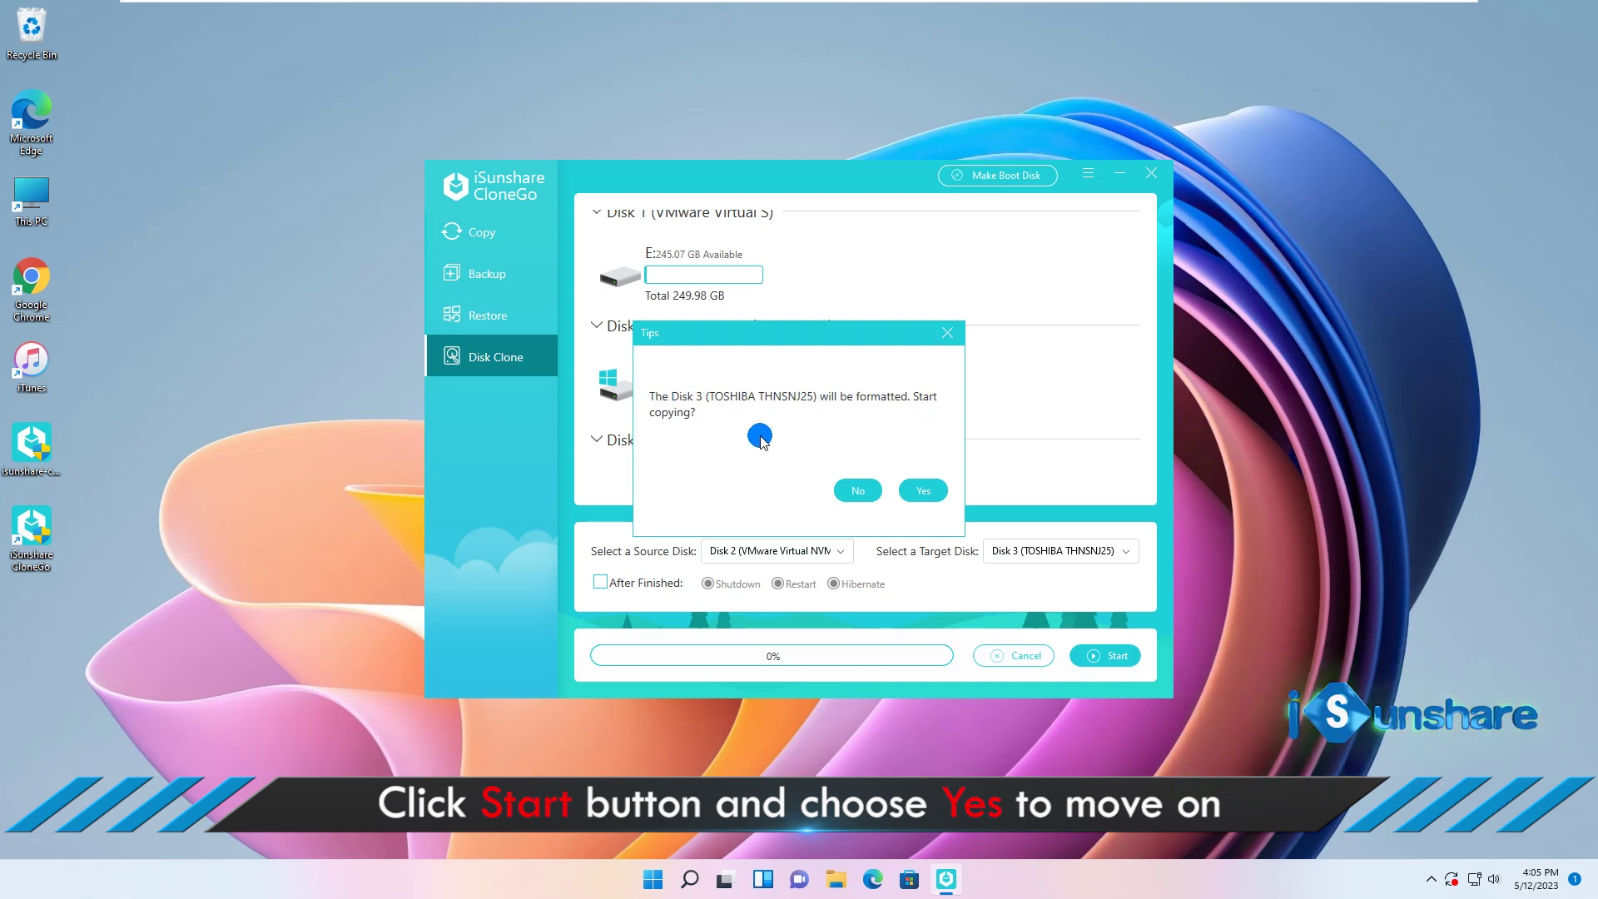
{"action": "left_click", "coordinate": [923, 492]}
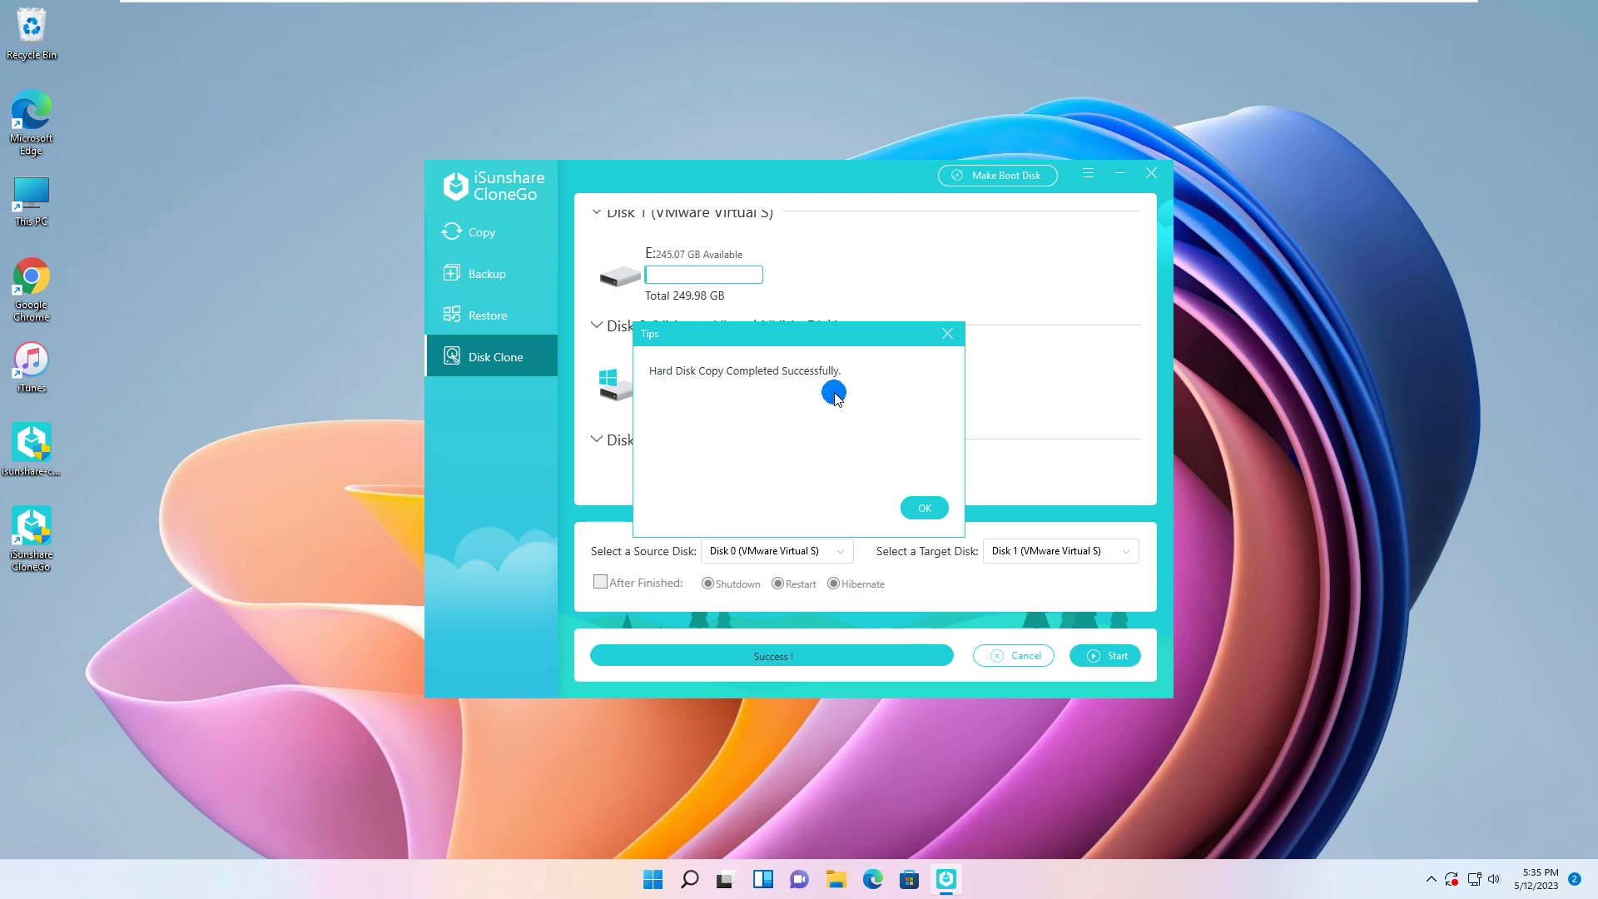
{"action": "left_click", "coordinate": [925, 507]}
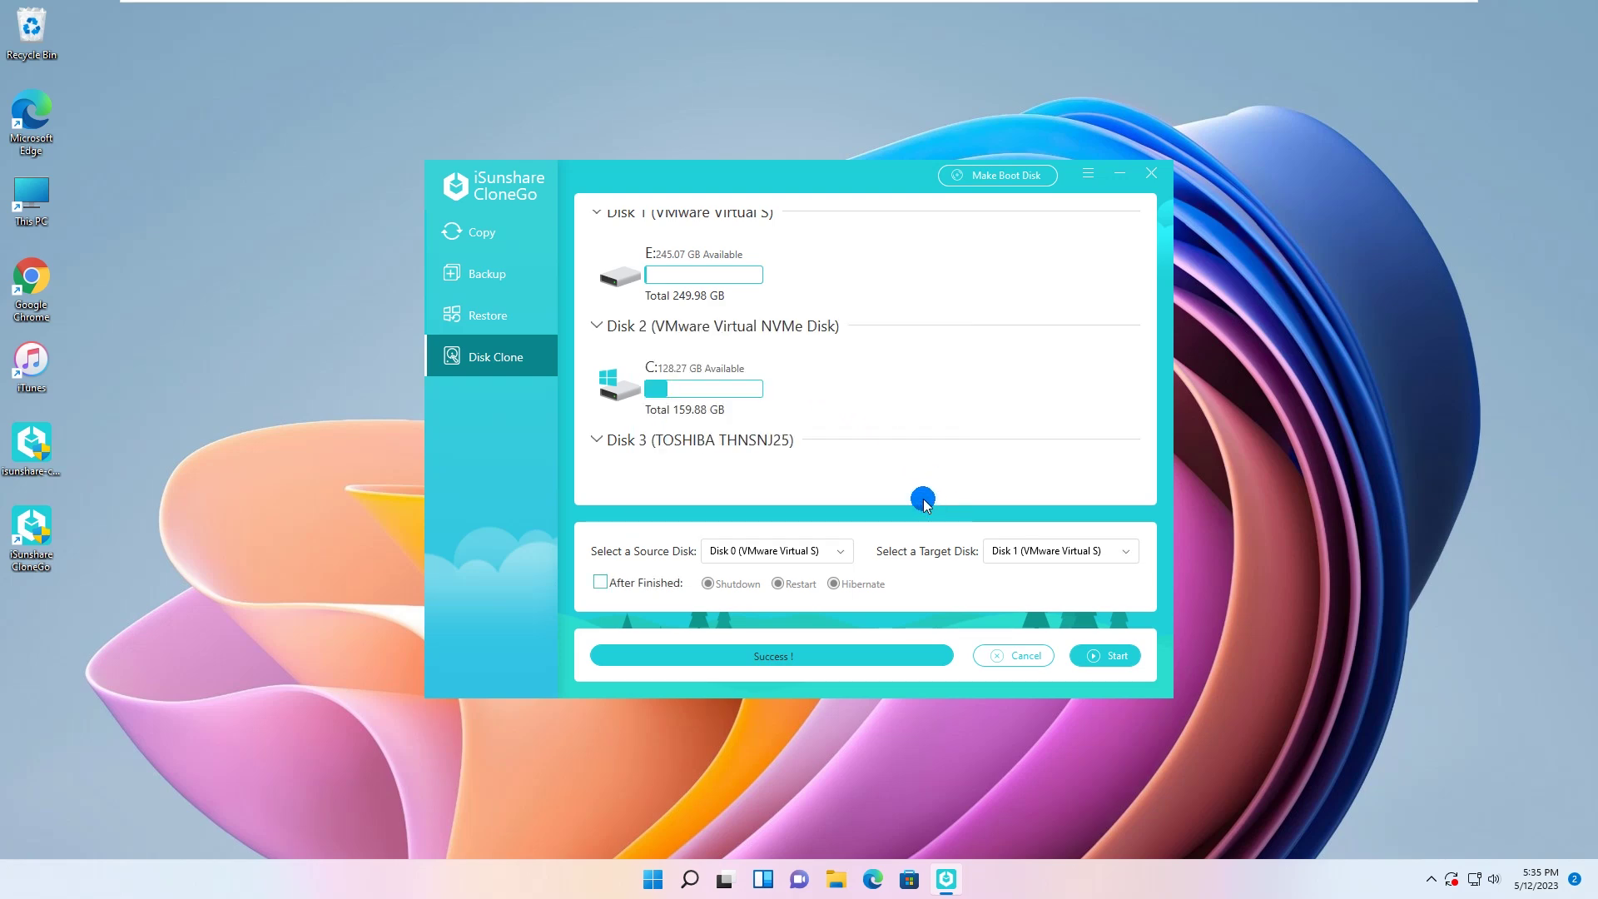
- Reopen Computer Management from This PC and view Disk Management's disk partitions
{"action": "right_click", "coordinate": [32, 196]}
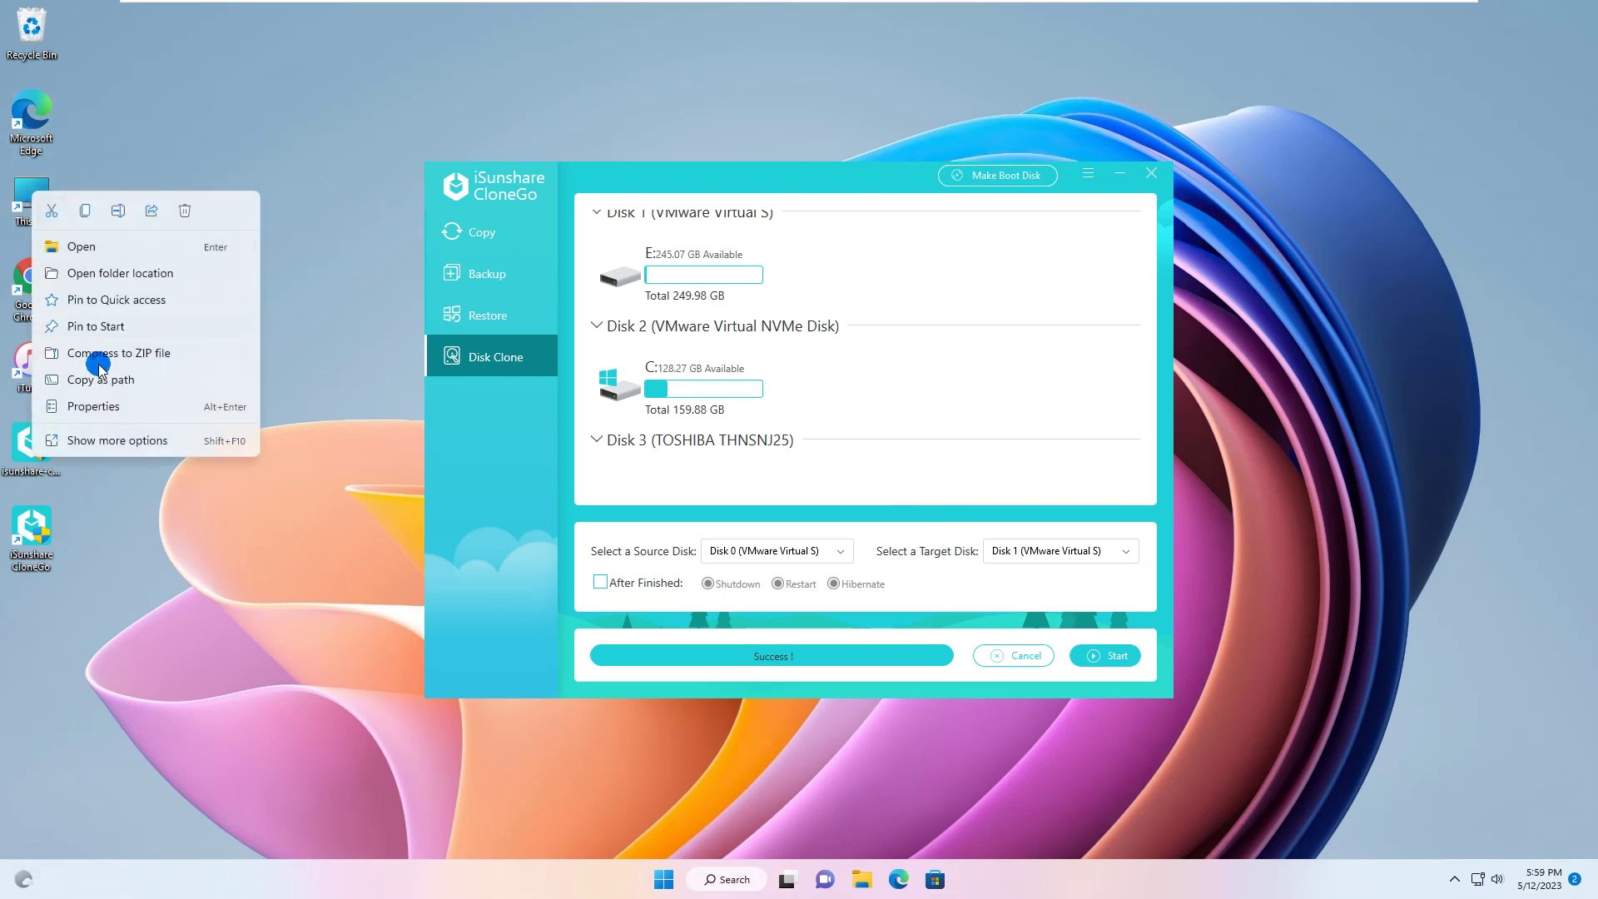
{"action": "left_click", "coordinate": [91, 437]}
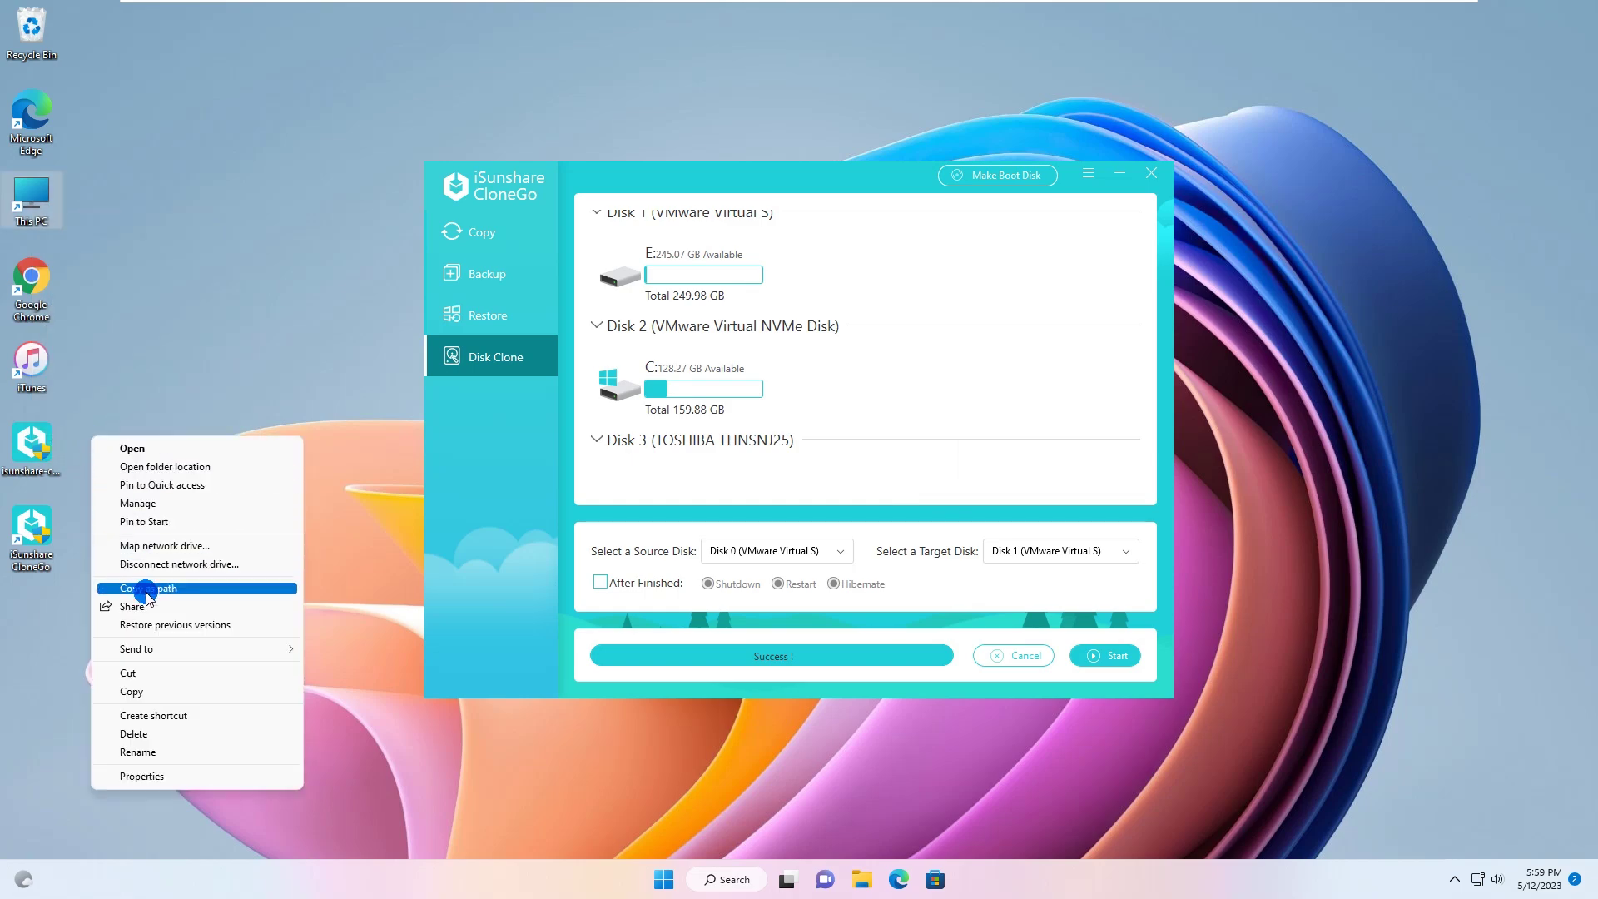
{"action": "left_click", "coordinate": [151, 505]}
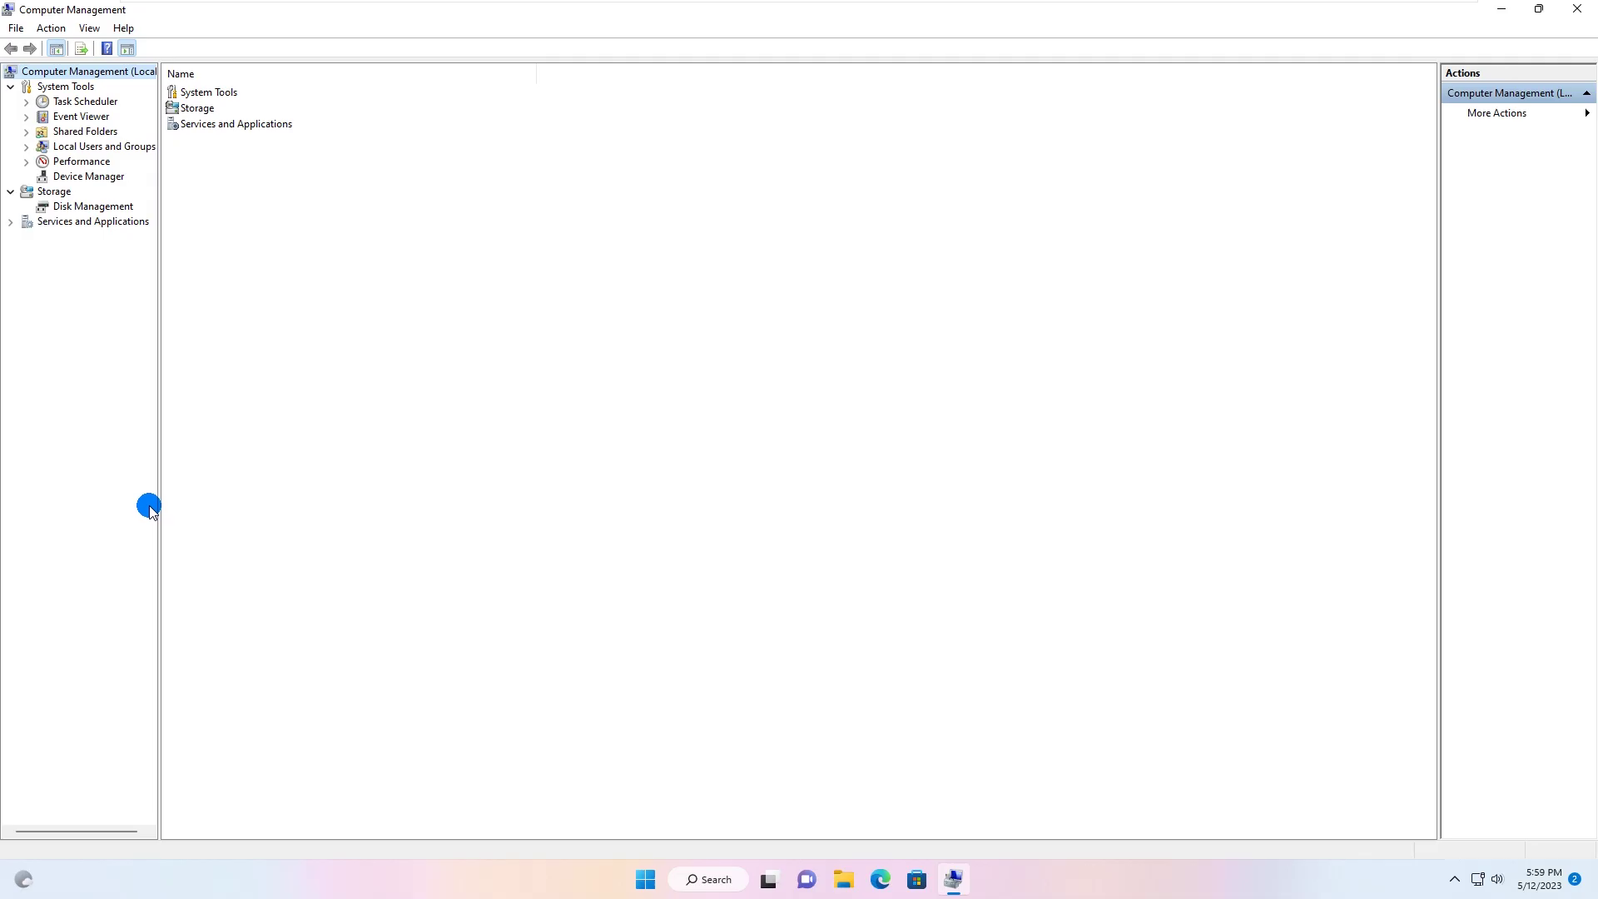
{"action": "left_click", "coordinate": [89, 207]}
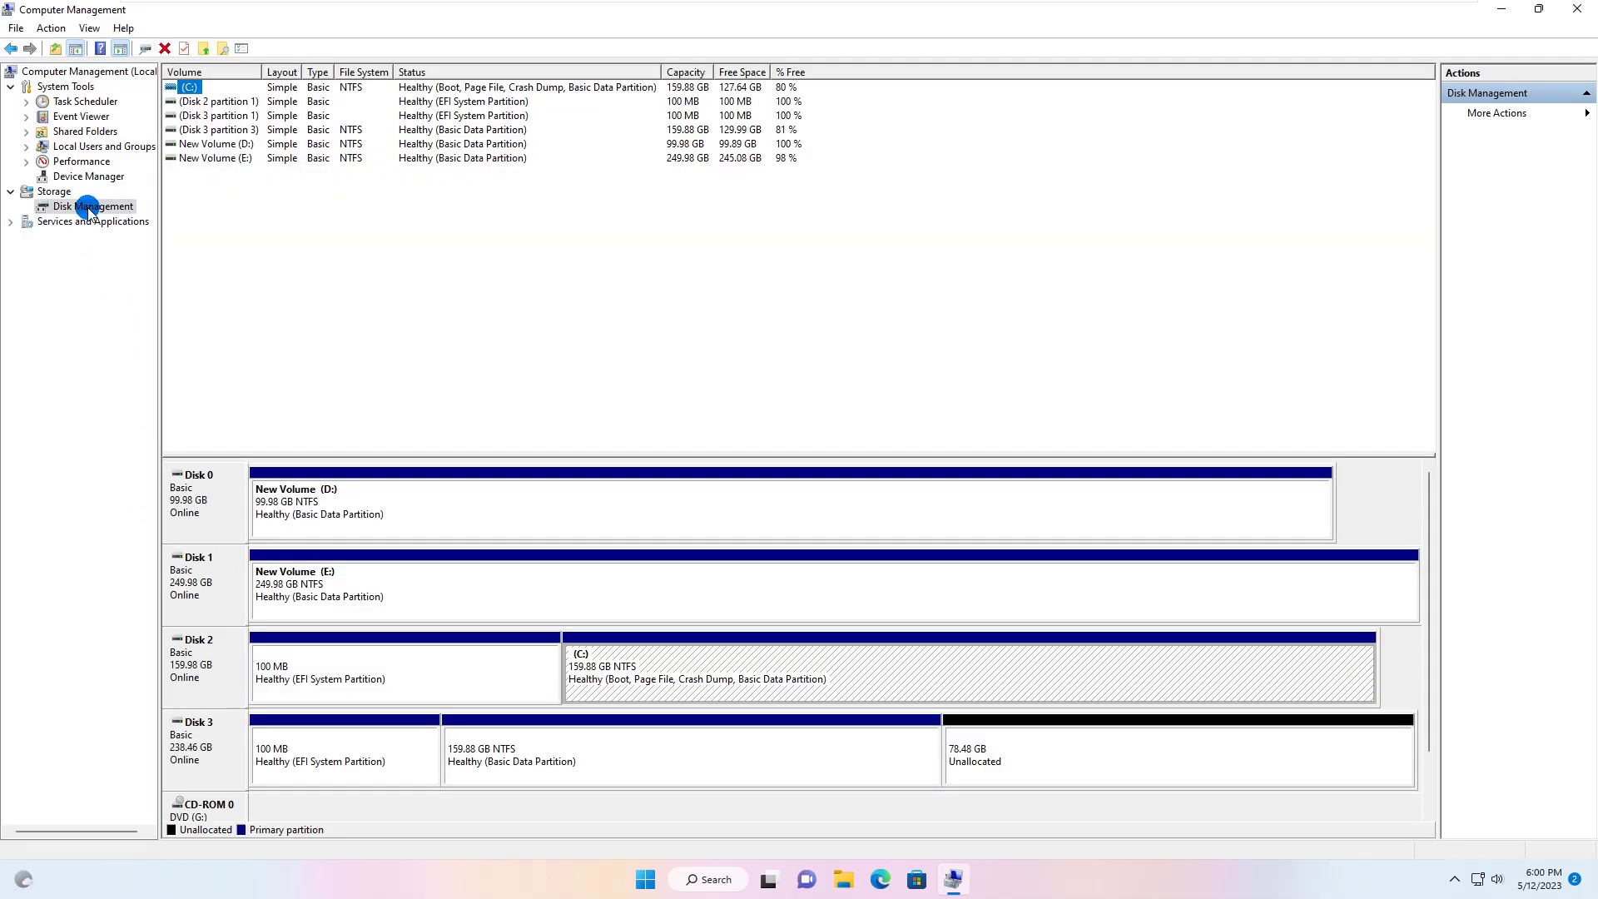
- Extend Disk 3's 159.88 GB partition with all unallocated space using Extend Volume
{"action": "left_click", "coordinate": [588, 755]}
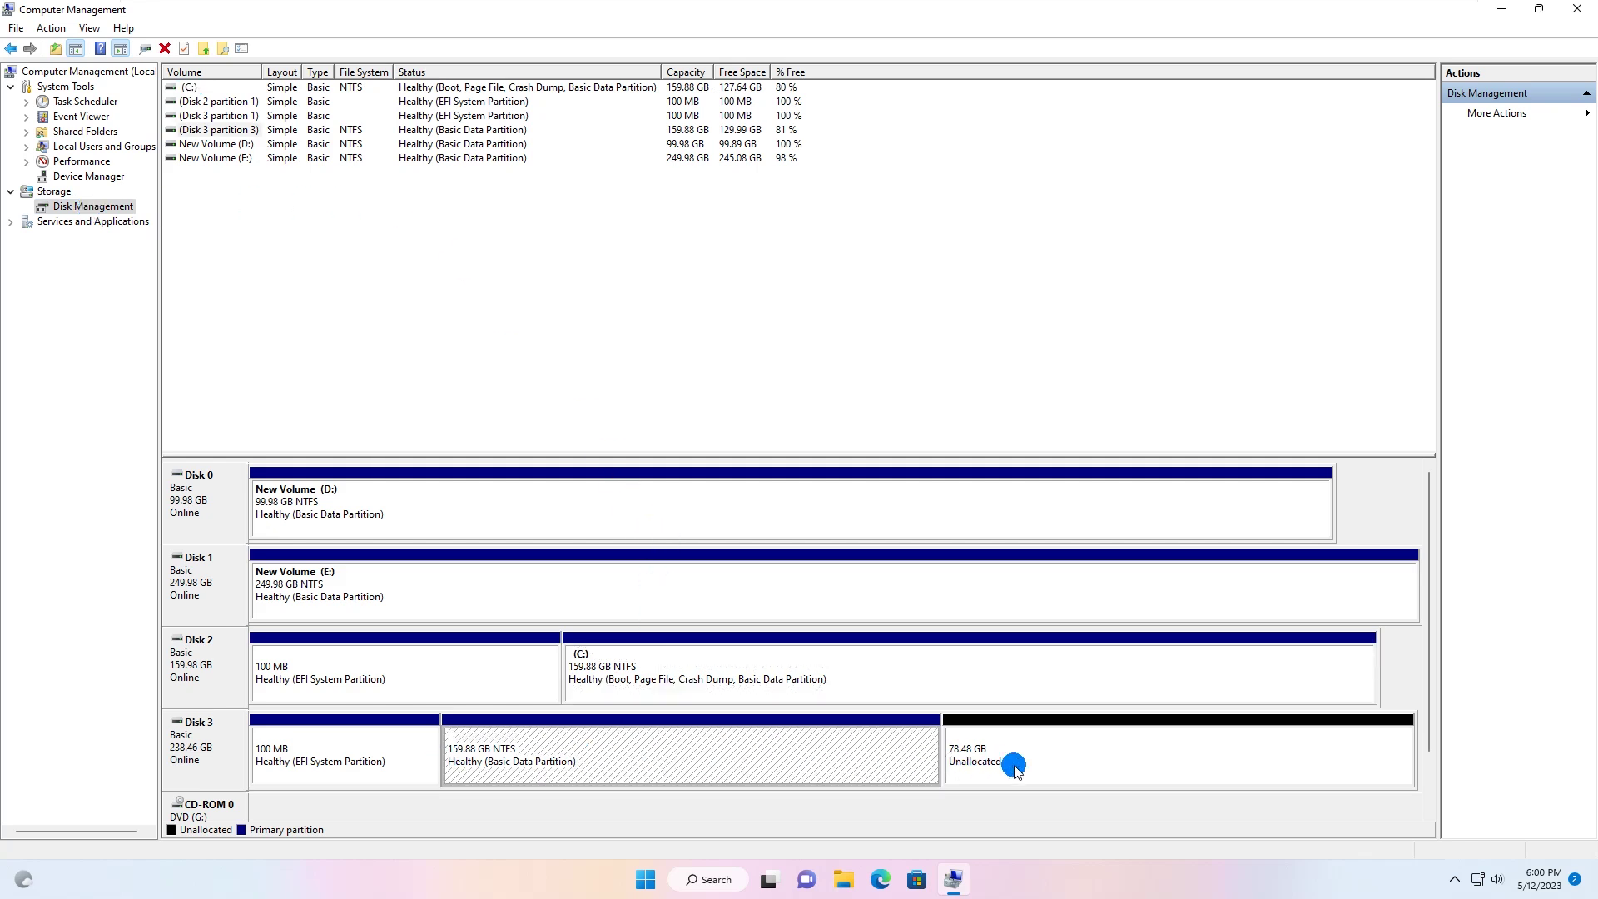
{"action": "right_click", "coordinate": [770, 769]}
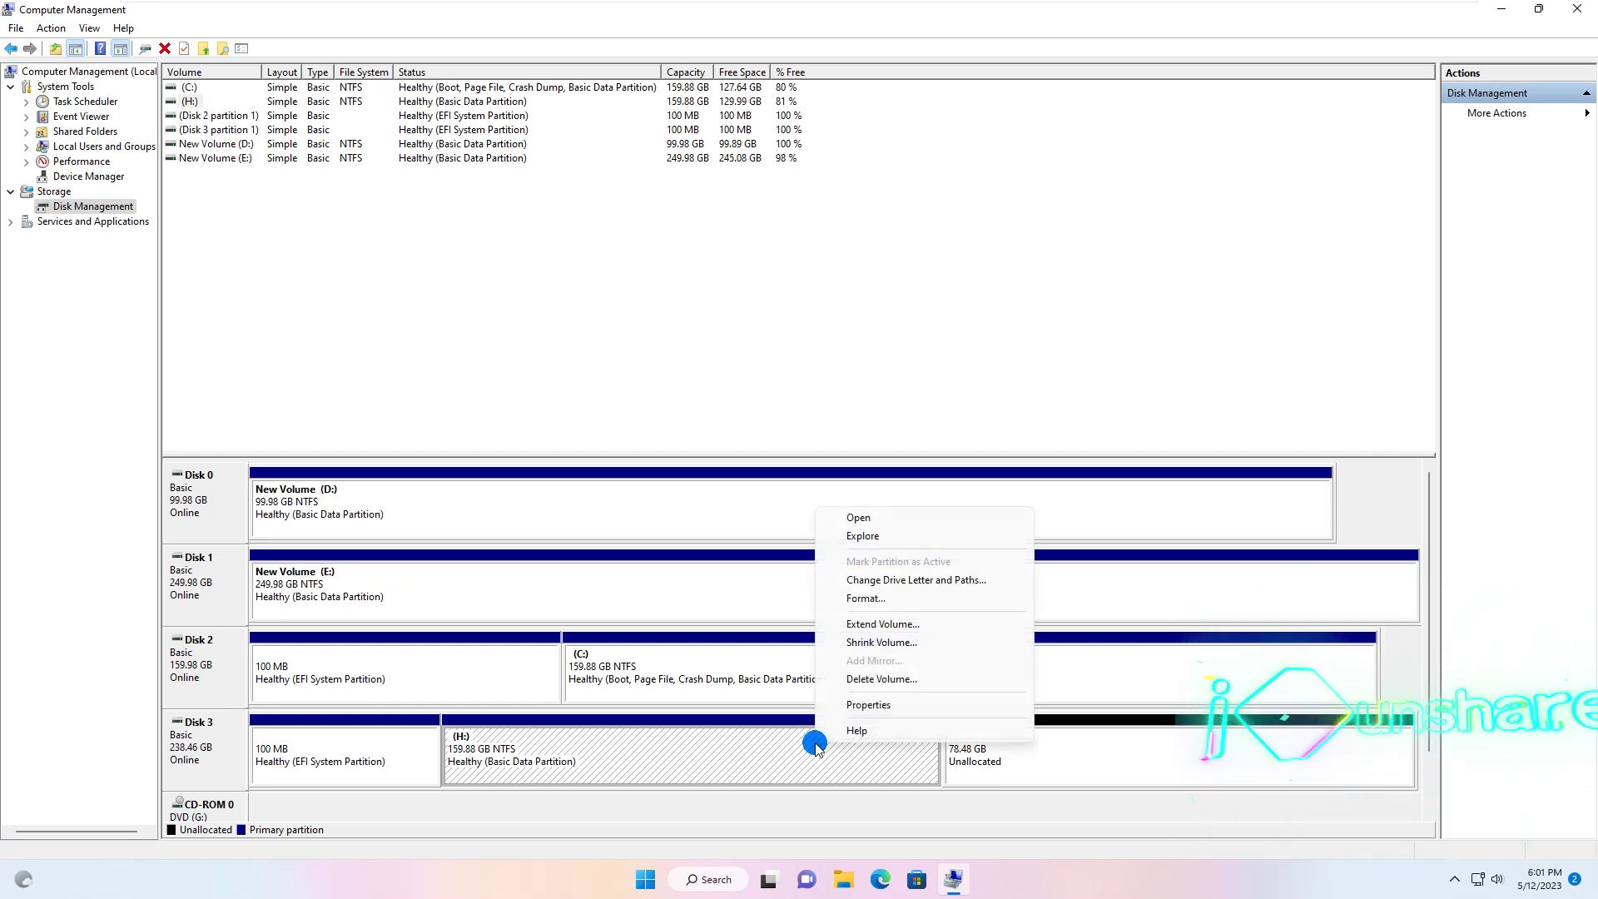
{"action": "left_click", "coordinate": [880, 625]}
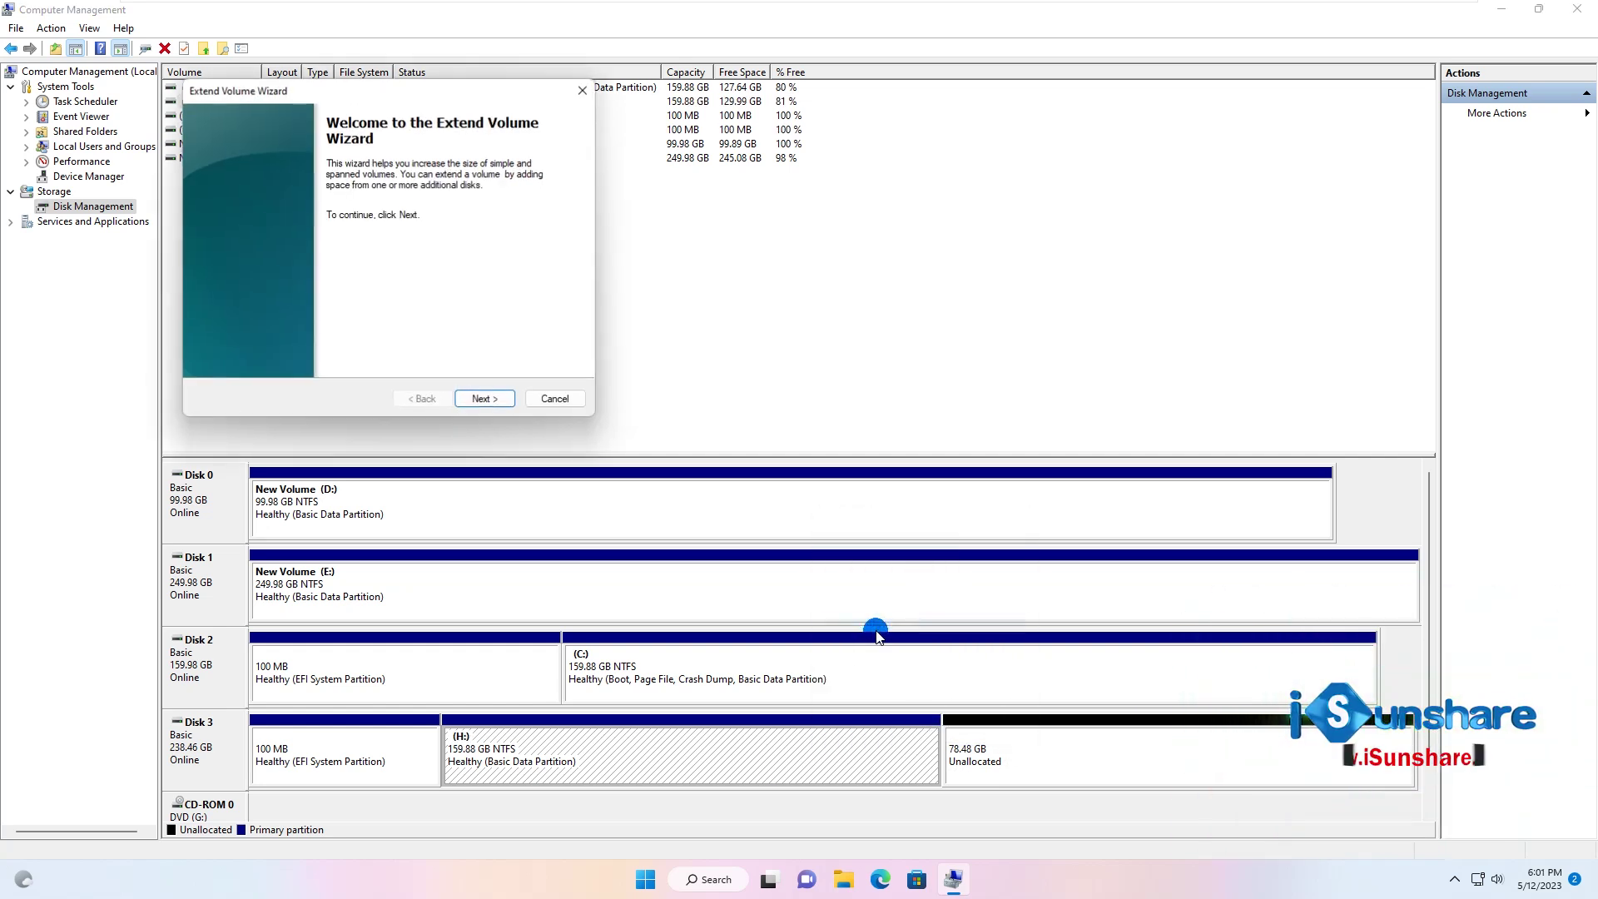
{"action": "left_click", "coordinate": [485, 399]}
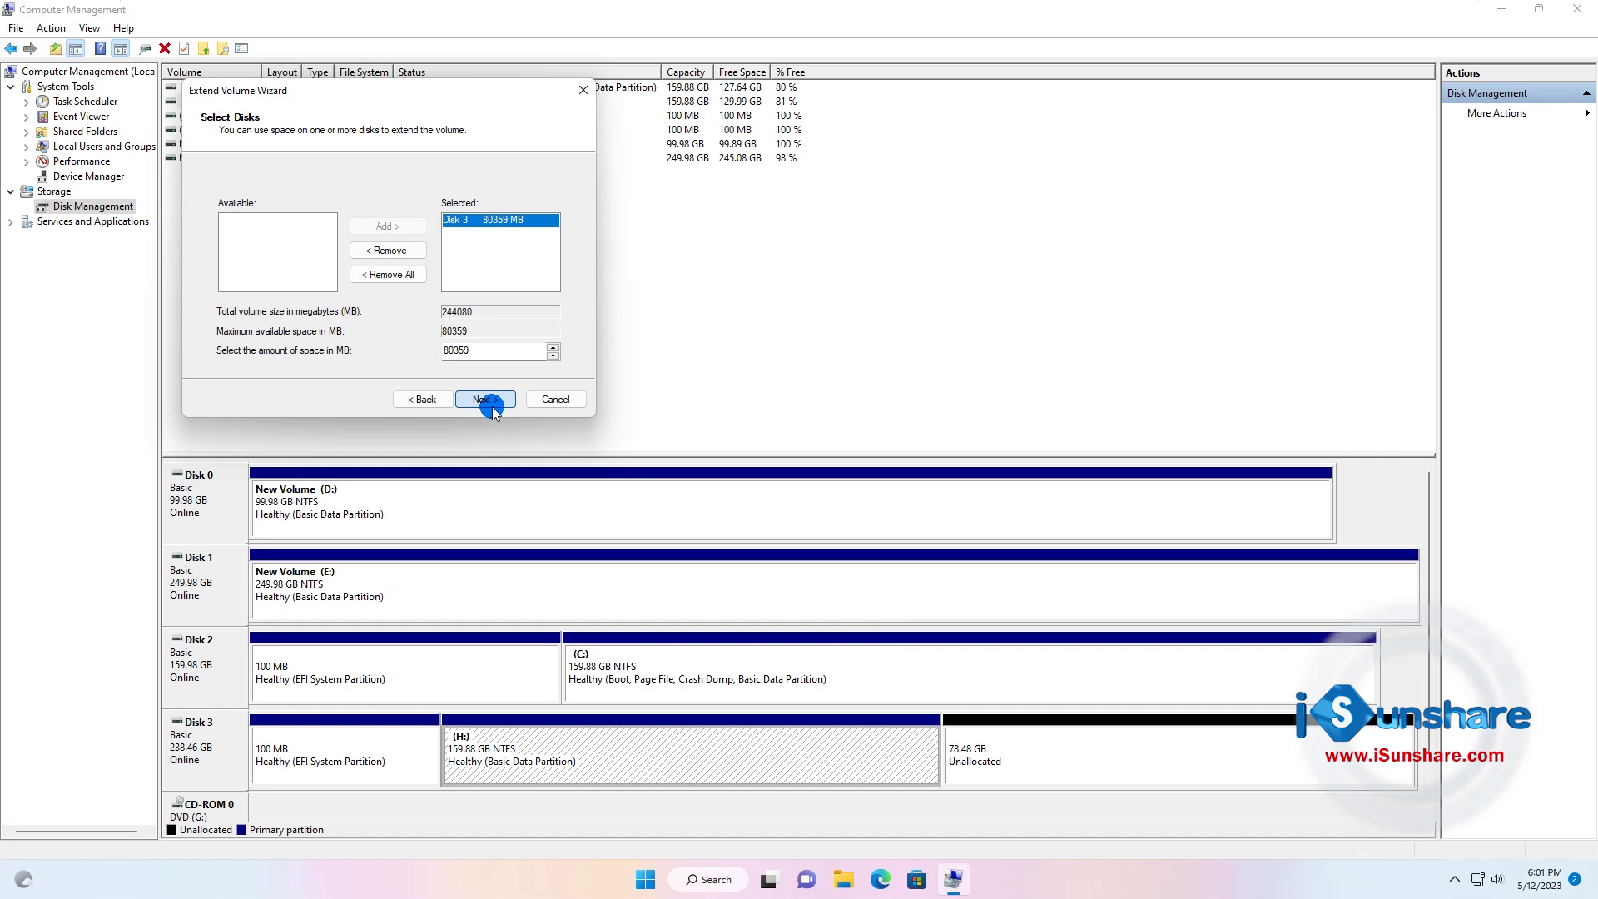
{"action": "left_click", "coordinate": [487, 401]}
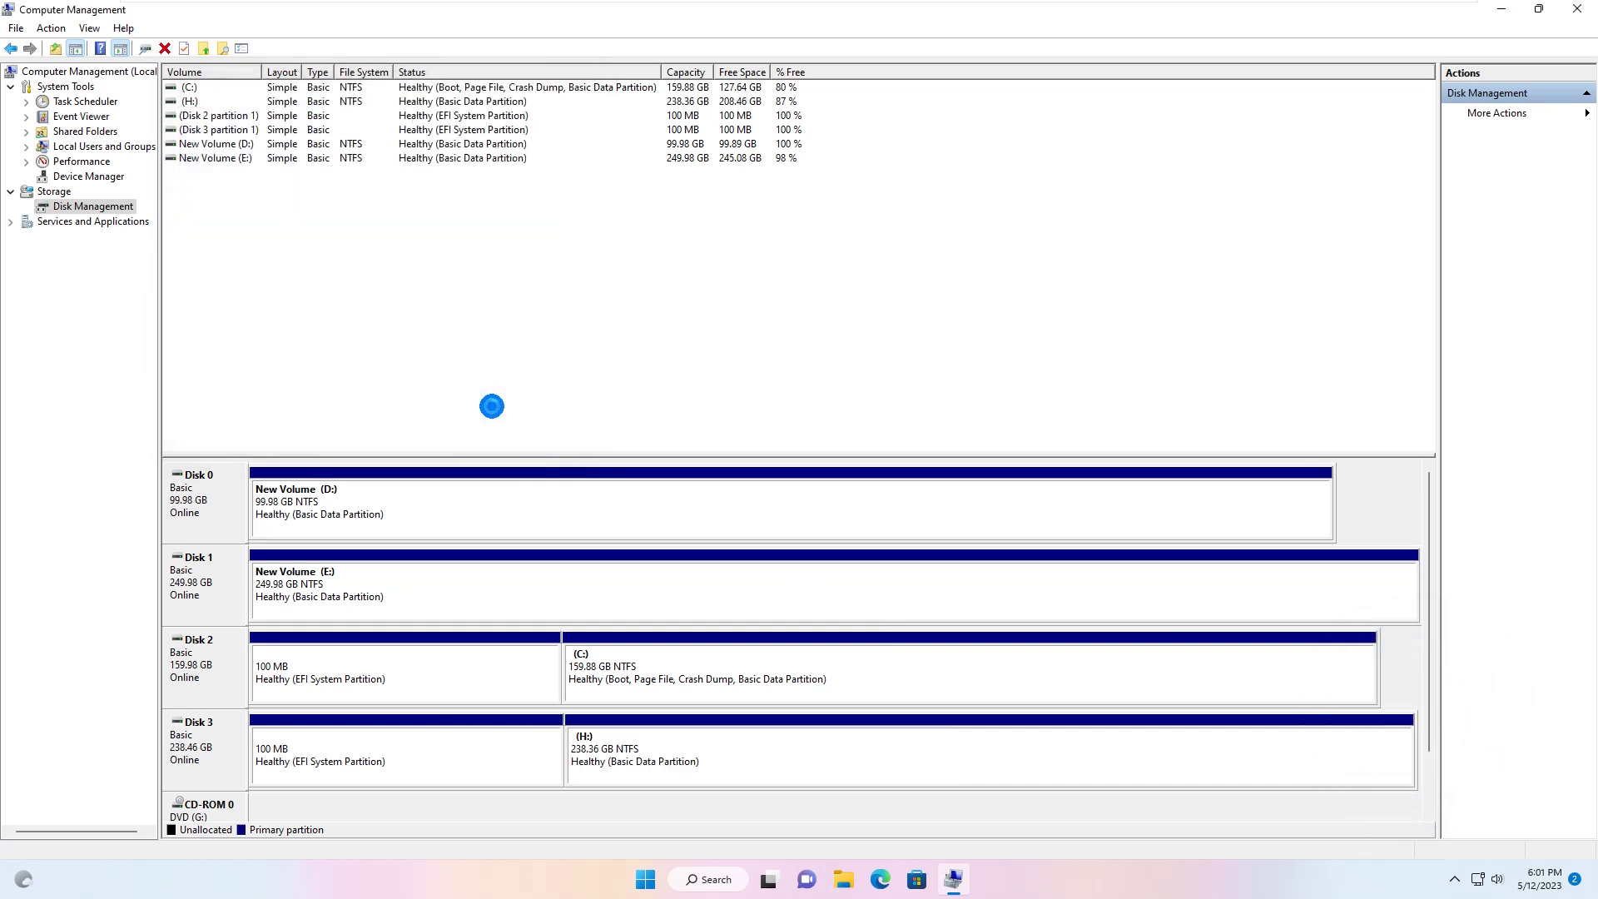
- Check the extended 238.36 GB H: partition, then close Computer Management
{"action": "left_click", "coordinate": [655, 762]}
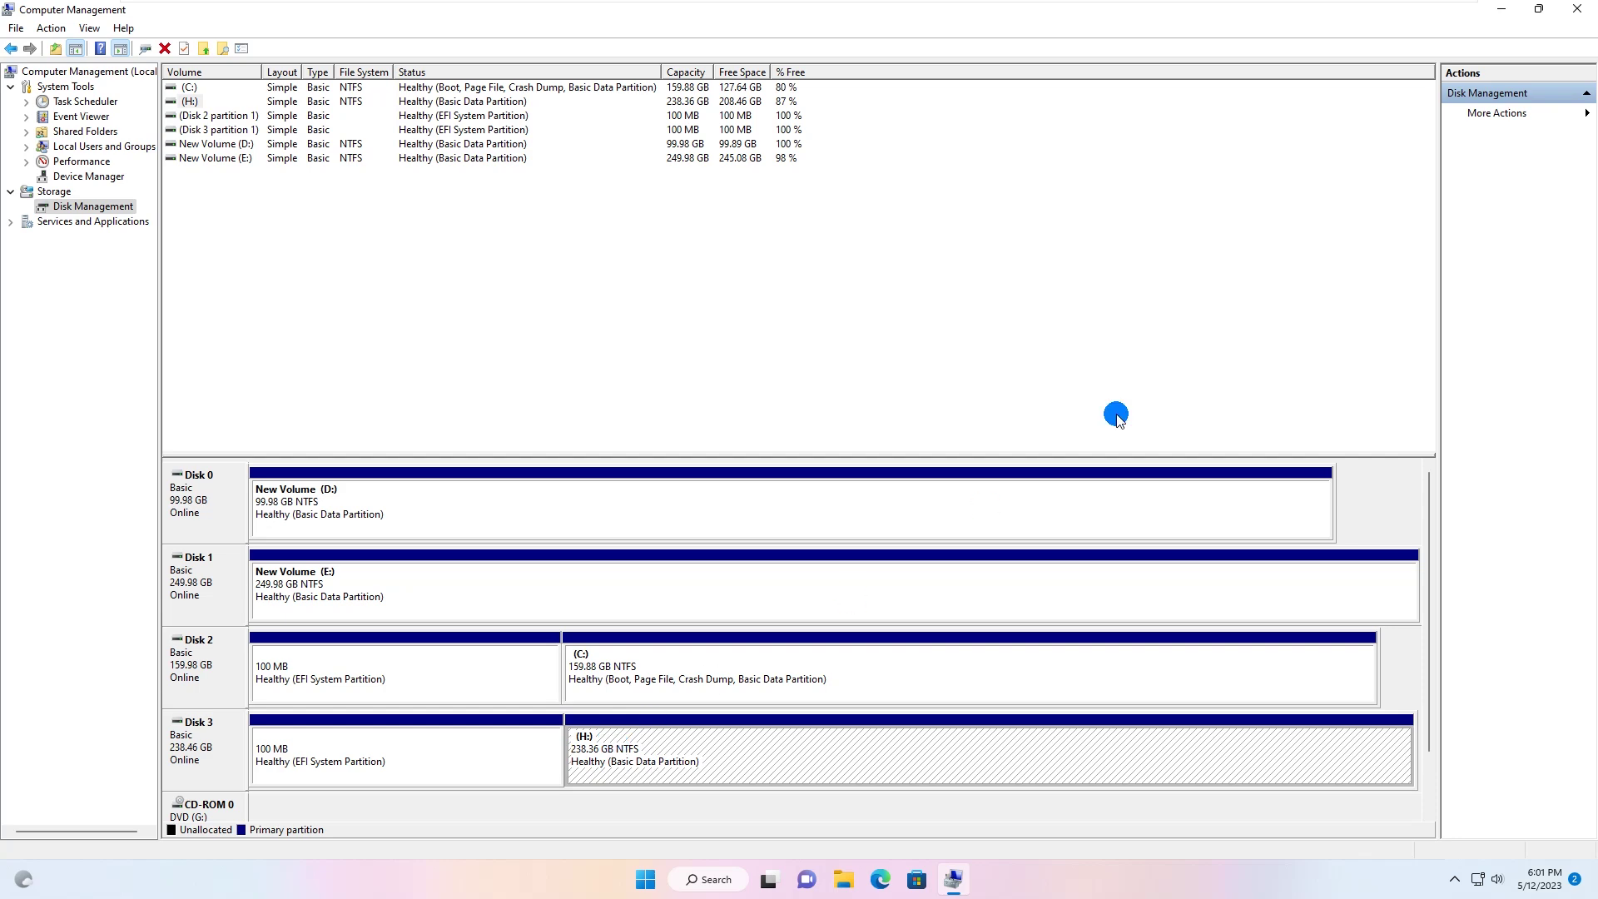
{"action": "left_click", "coordinate": [1577, 10]}
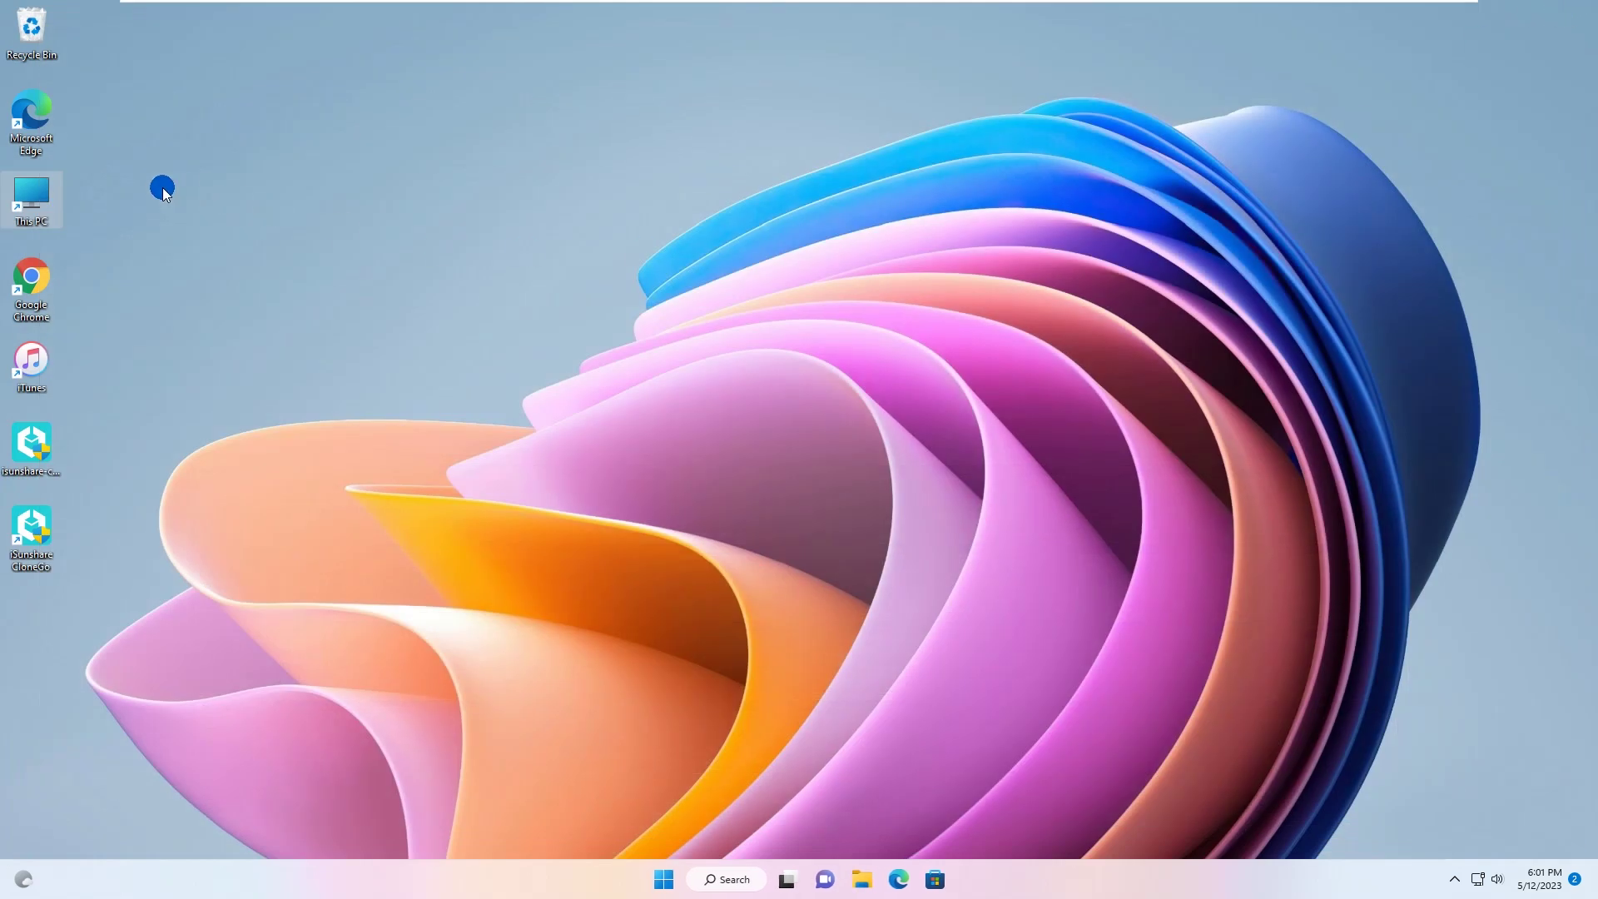
{"action": "double_click", "coordinate": [31, 193]}
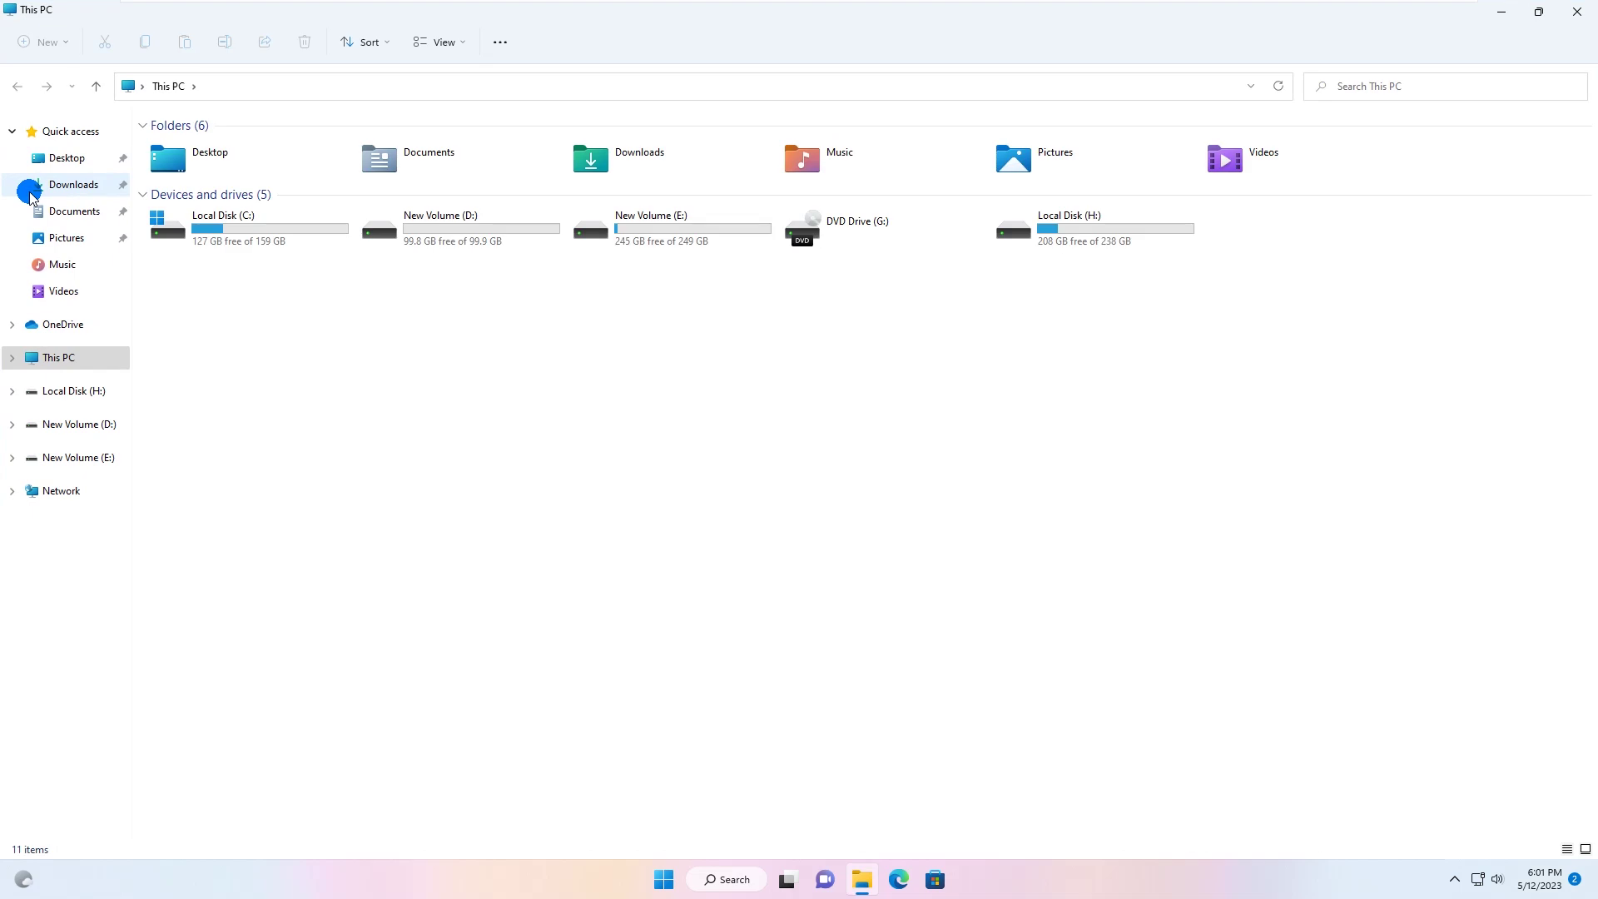
{"action": "left_click", "coordinate": [1075, 240]}
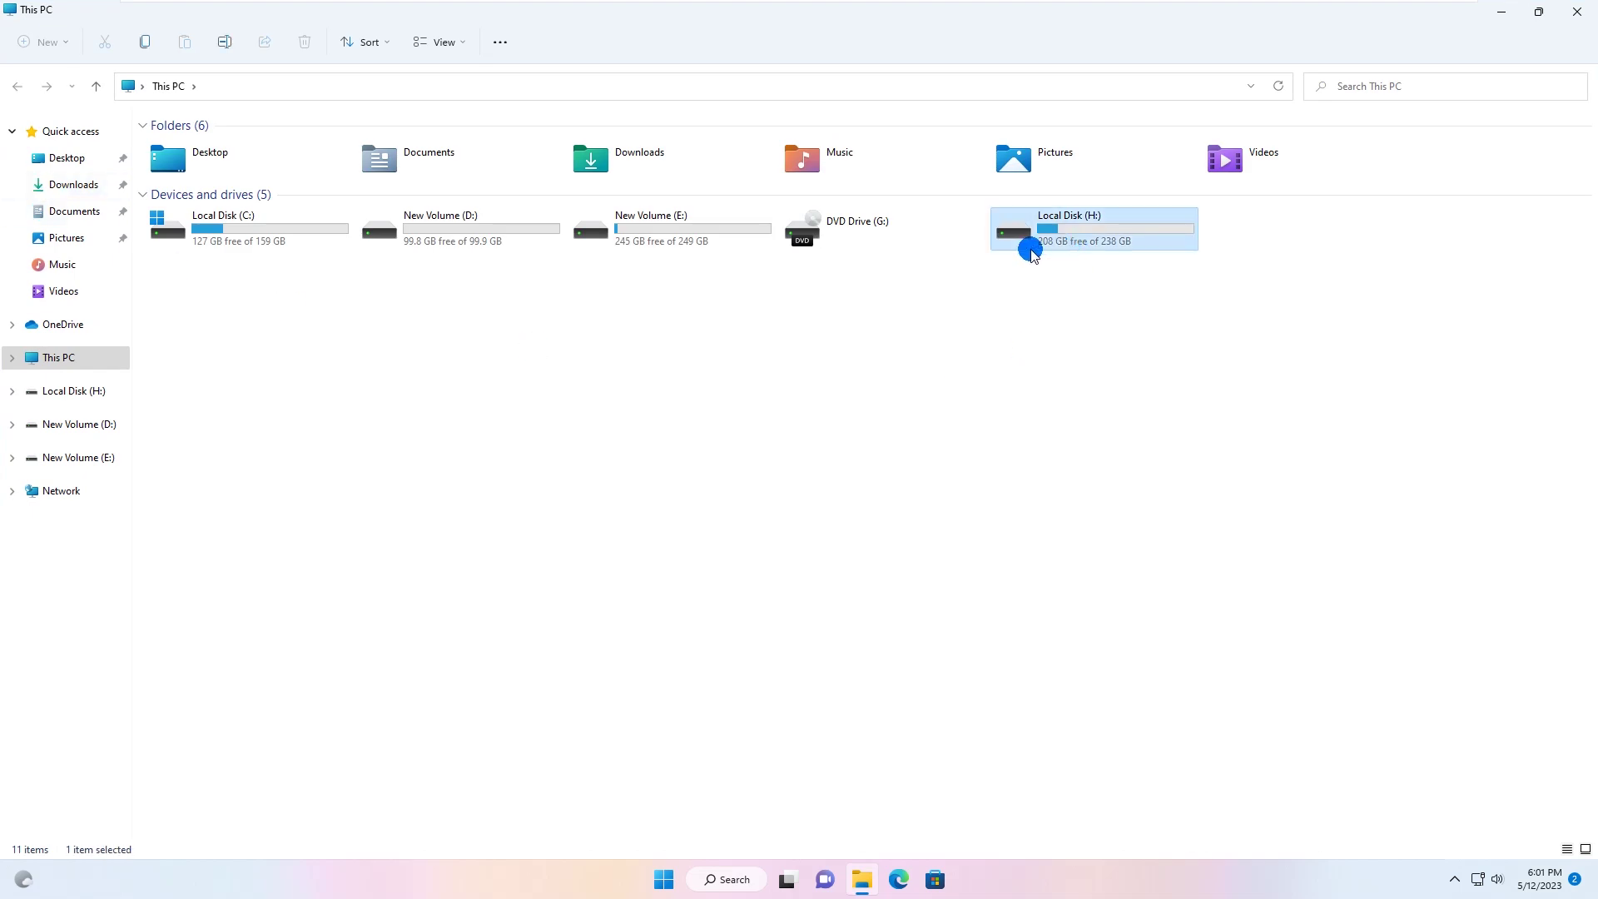
{"action": "double_click", "coordinate": [1074, 227]}
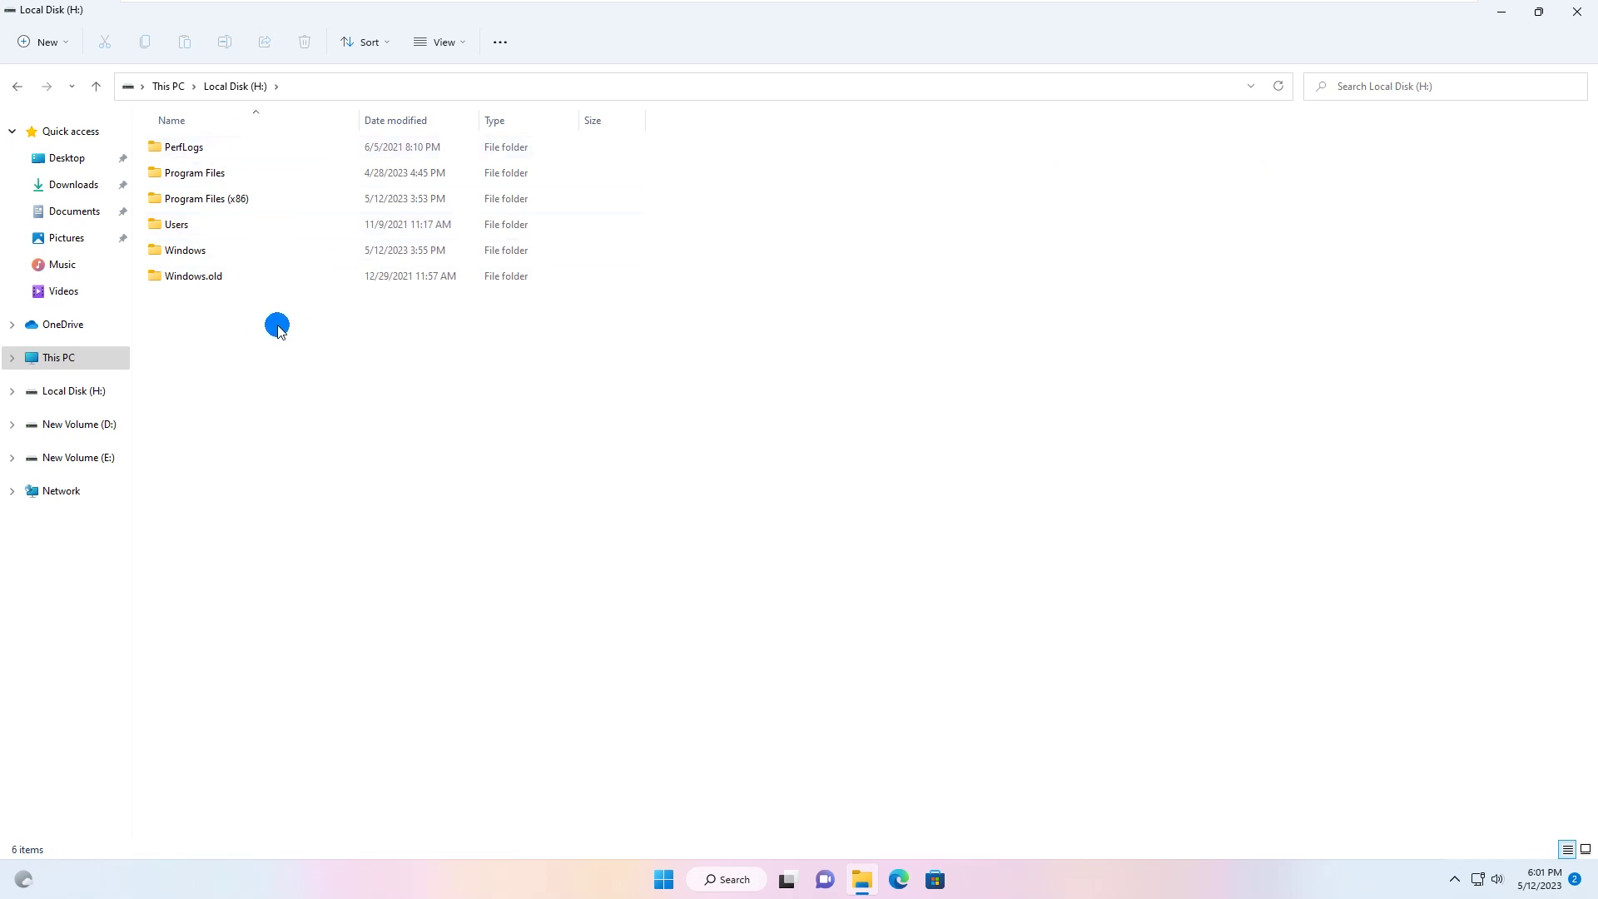
{"action": "left_click", "coordinate": [16, 86]}
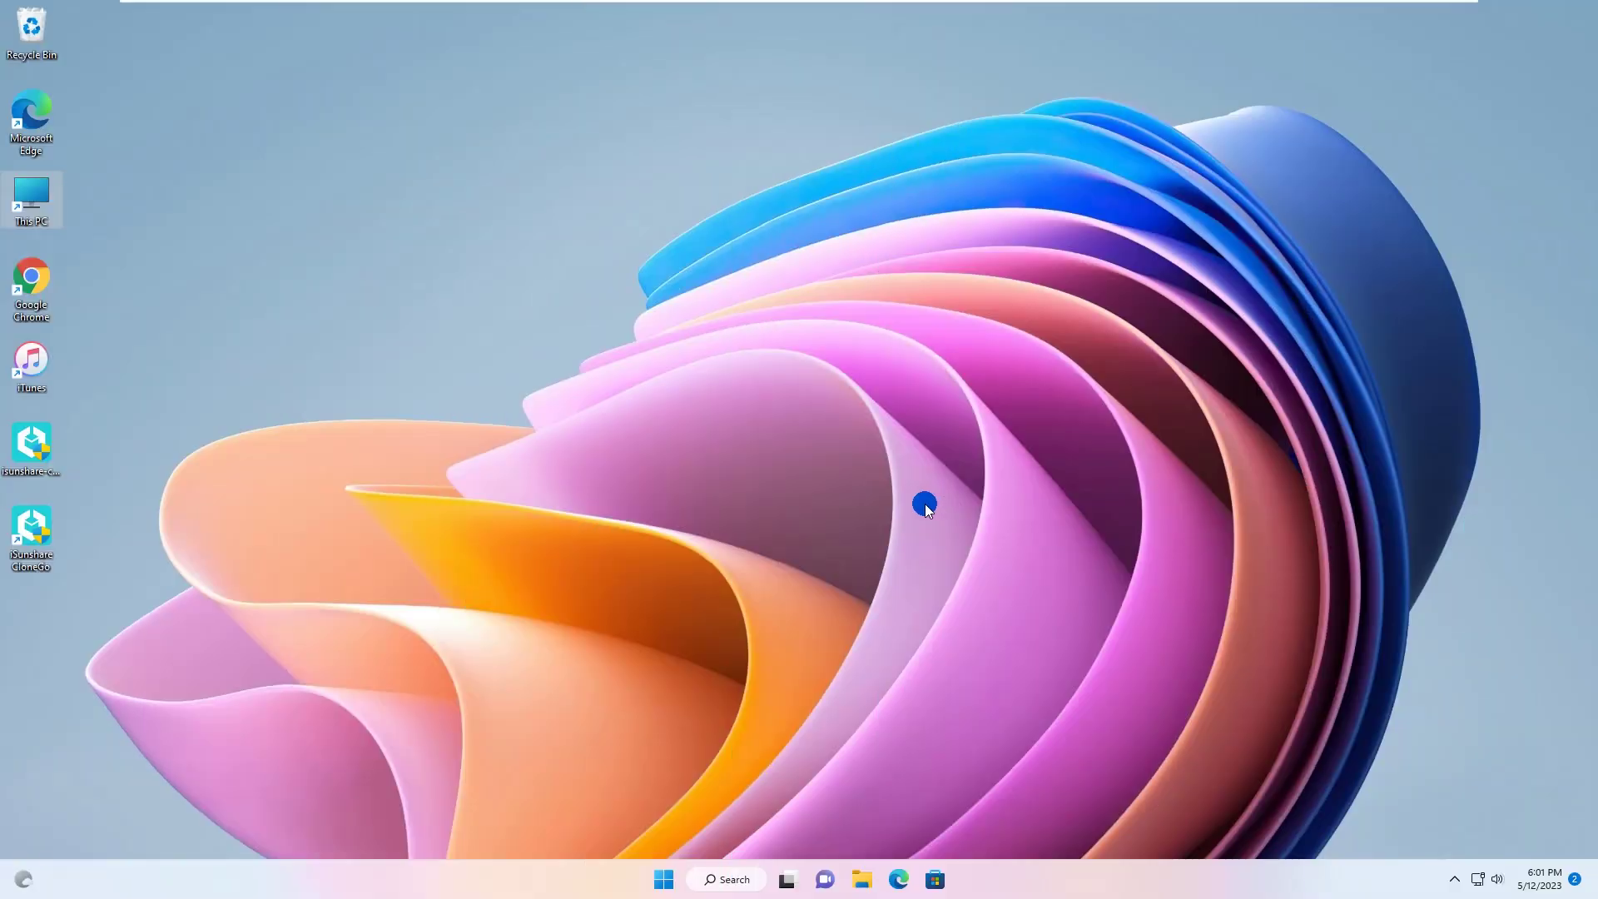
- Restart the computer from the Start menu's power options
{"action": "left_click", "coordinate": [666, 878]}
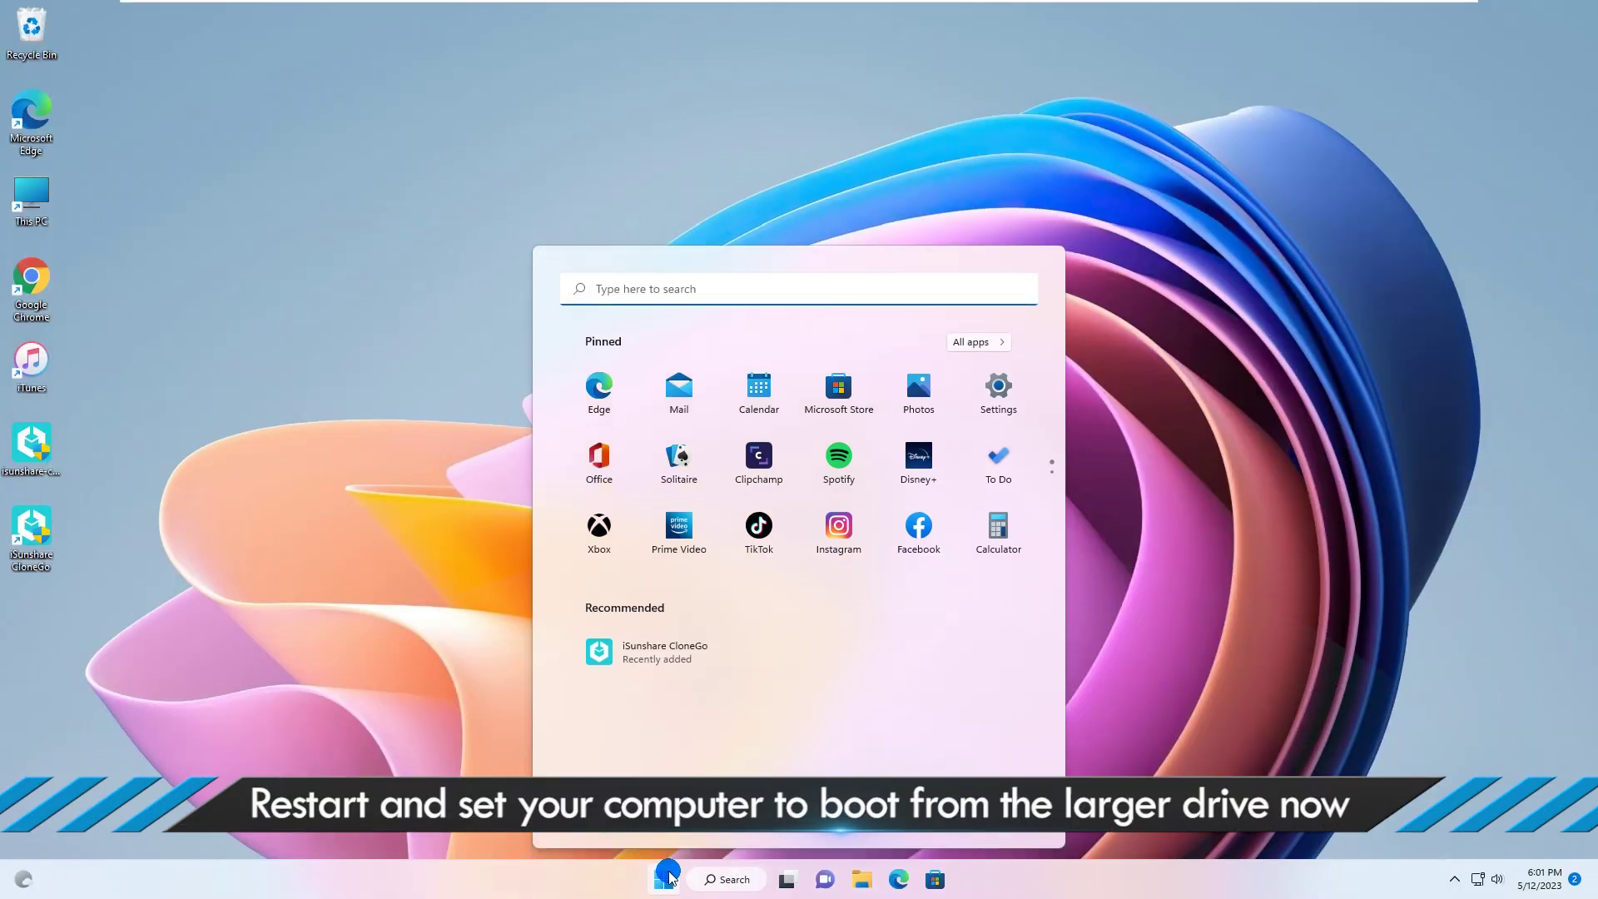
{"action": "left_click", "coordinate": [1040, 815]}
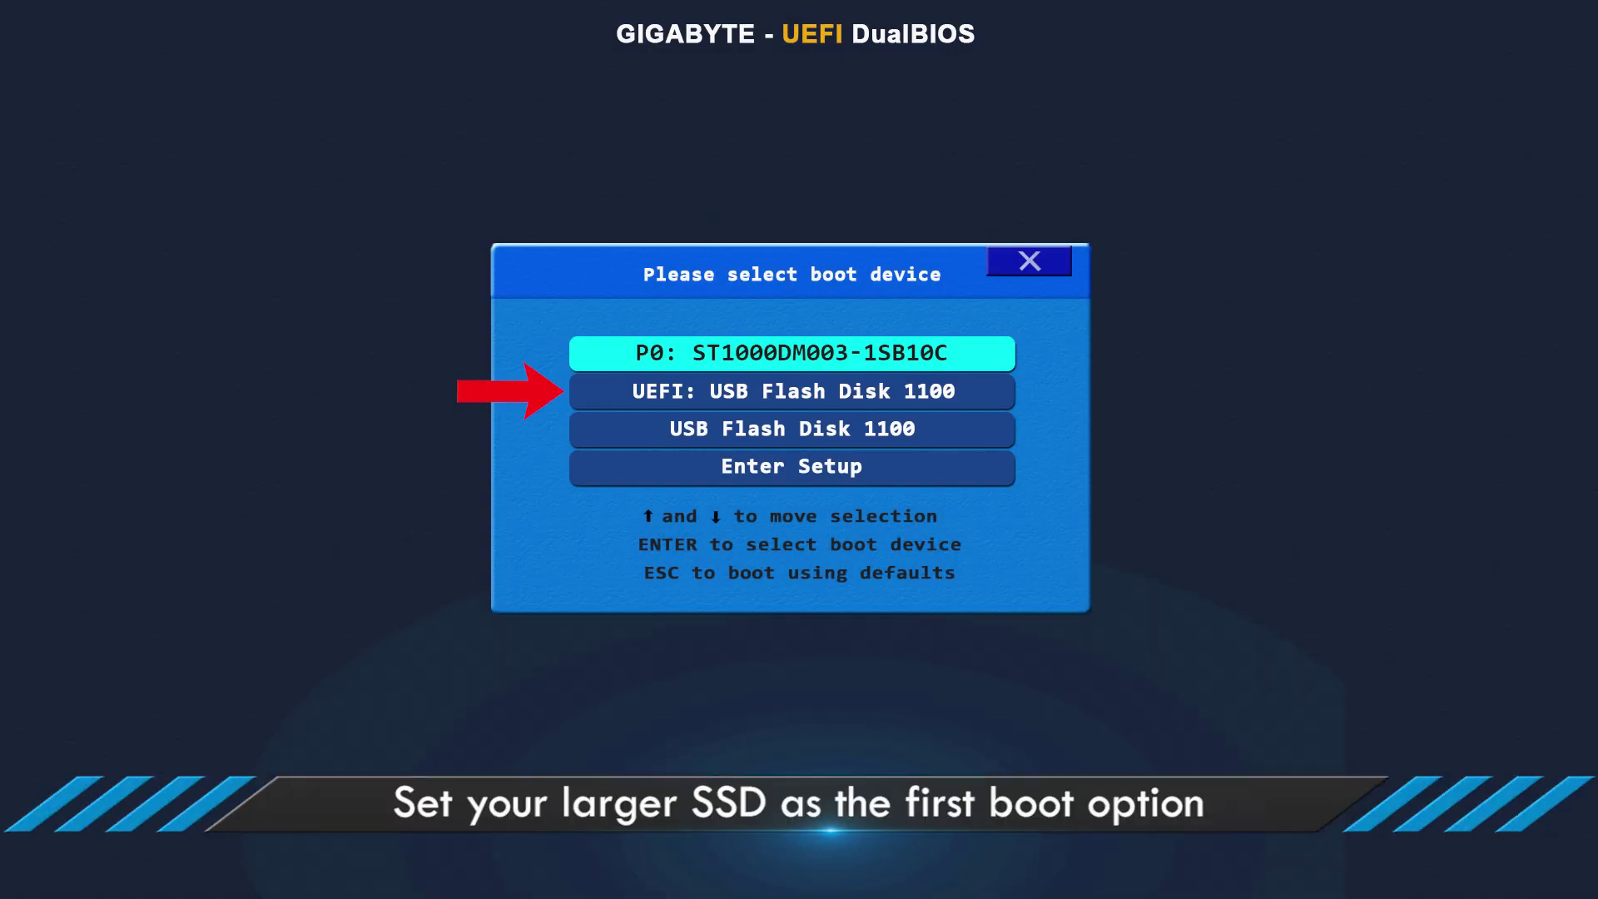
- Boot Windows from the UEFI: USB Flash Disk 1100 entry in the boot menu
{"action": "key", "text": "Down"}
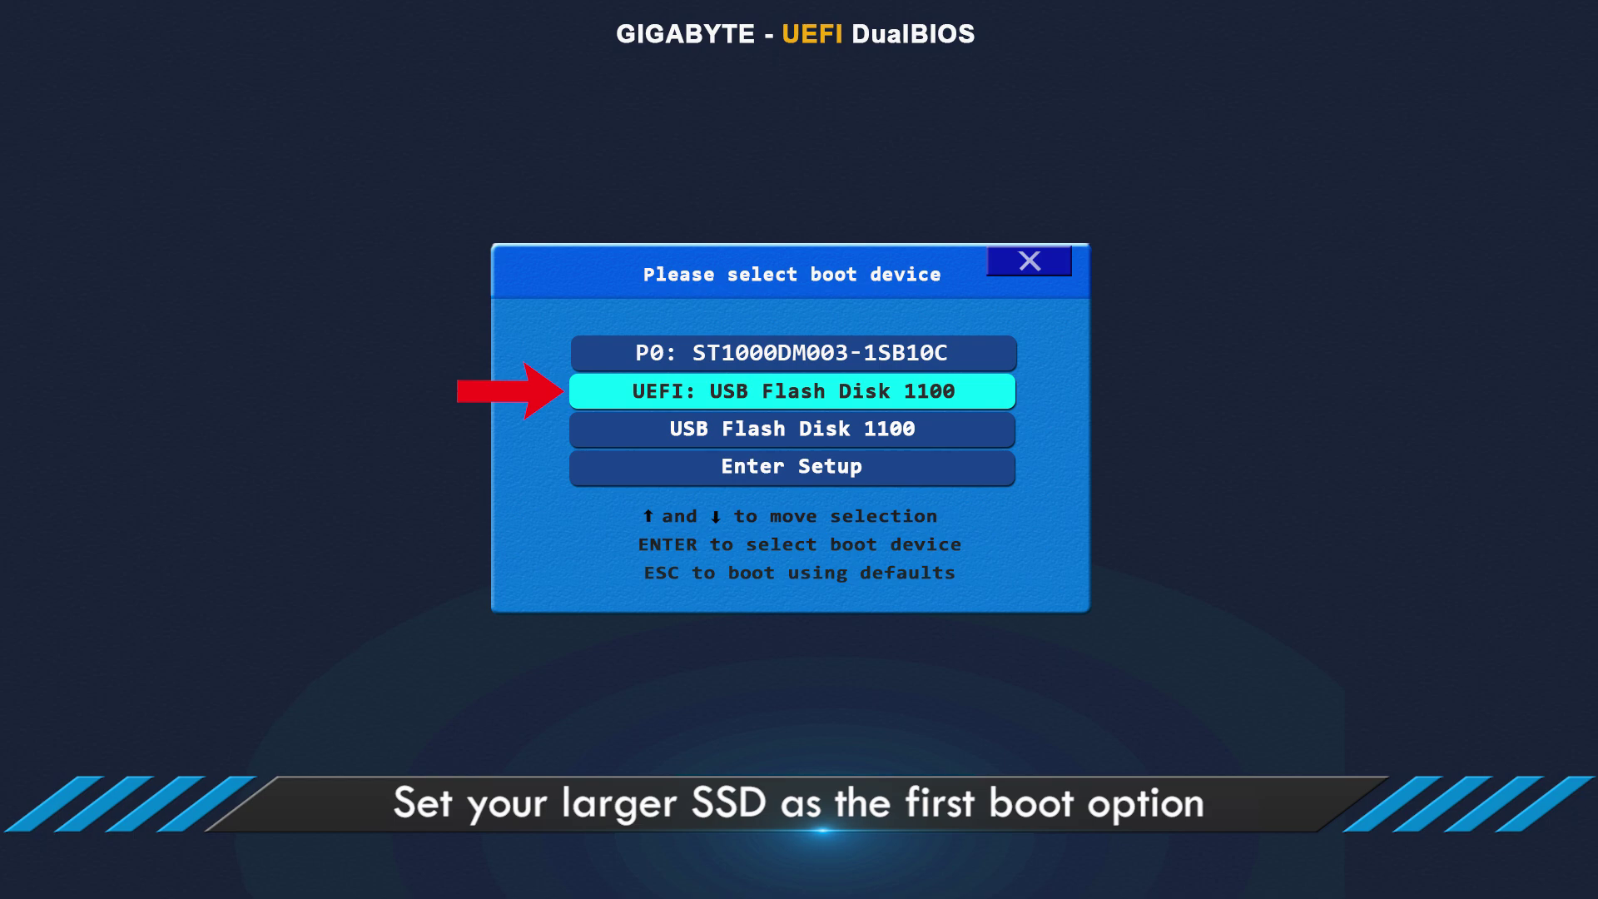
{"action": "key", "text": "Return"}
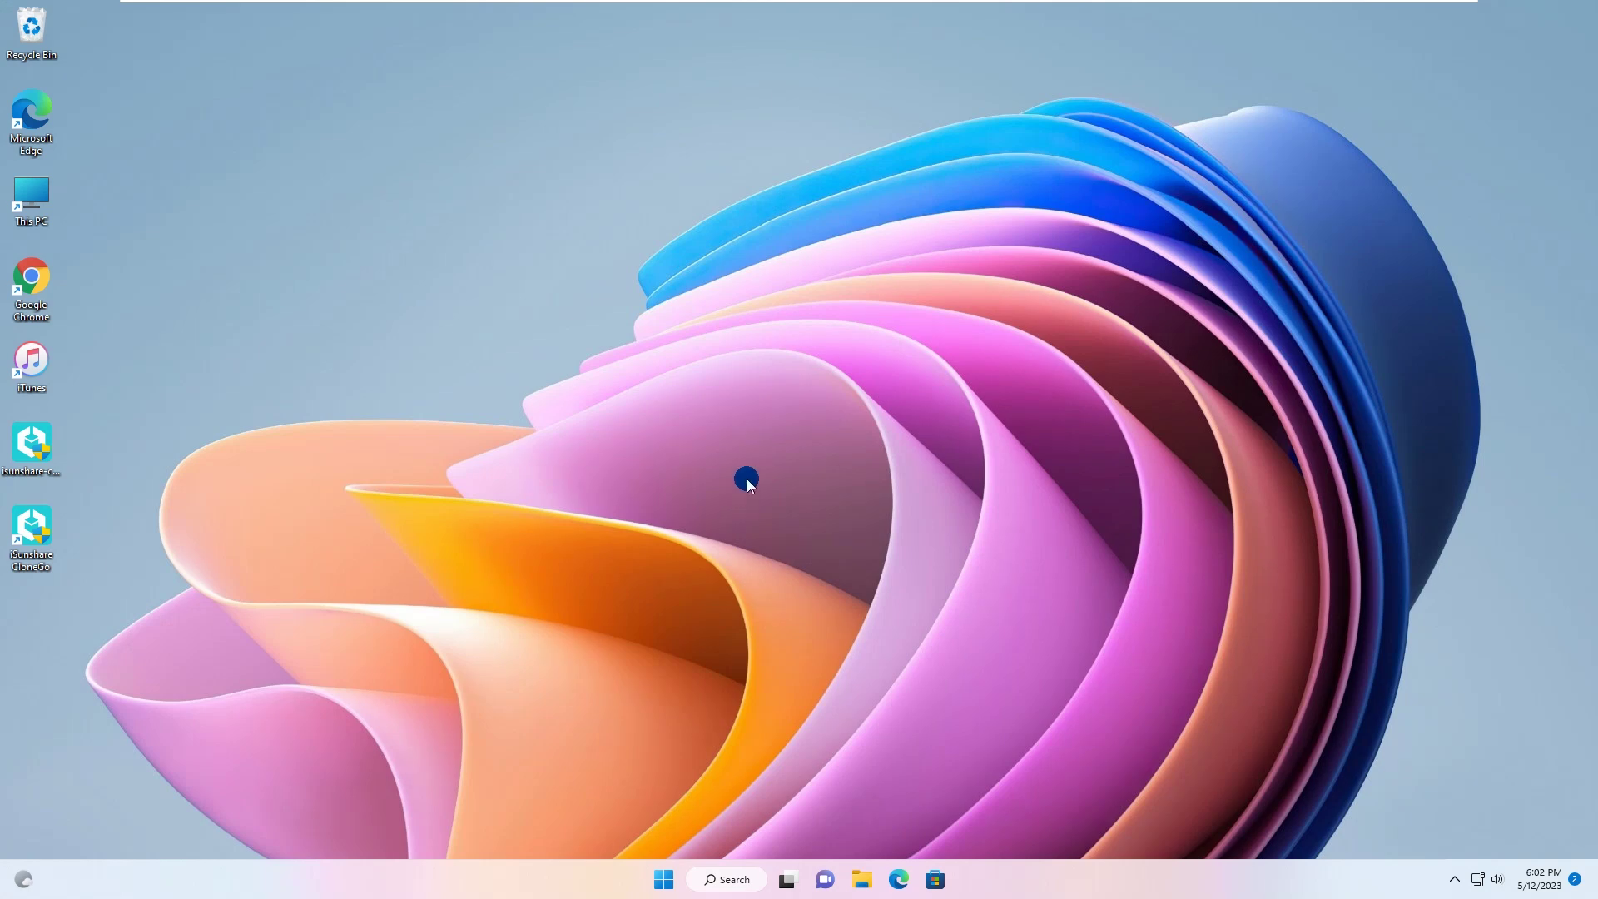
- Open This PC from the desktop to check the drives, including Local Disk (H:)
{"action": "double_click", "coordinate": [34, 191]}
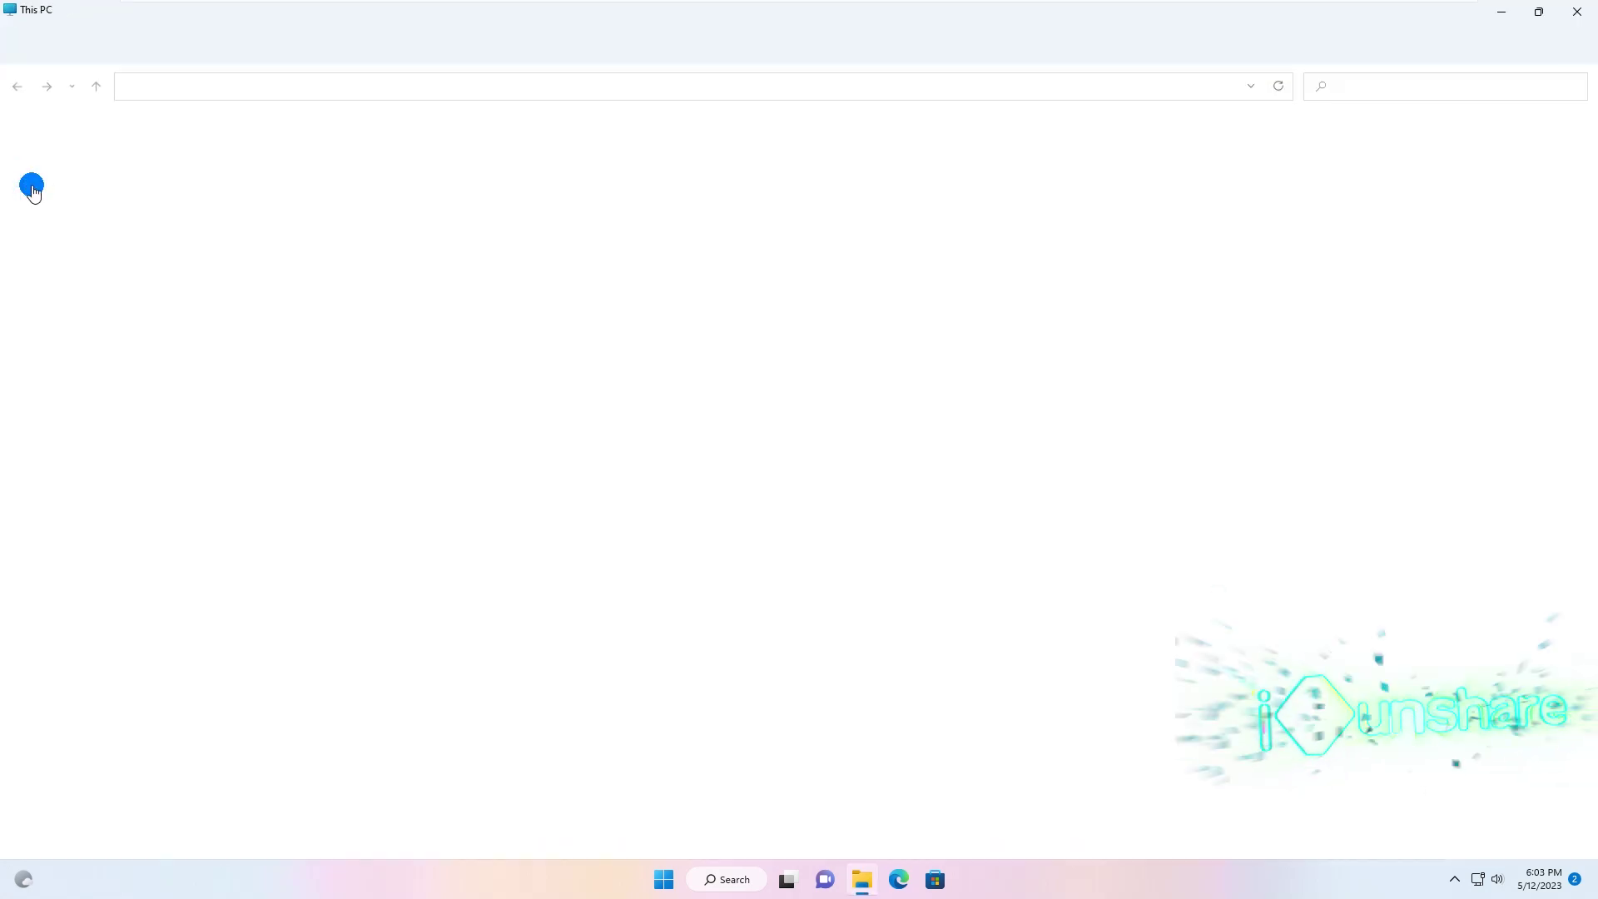